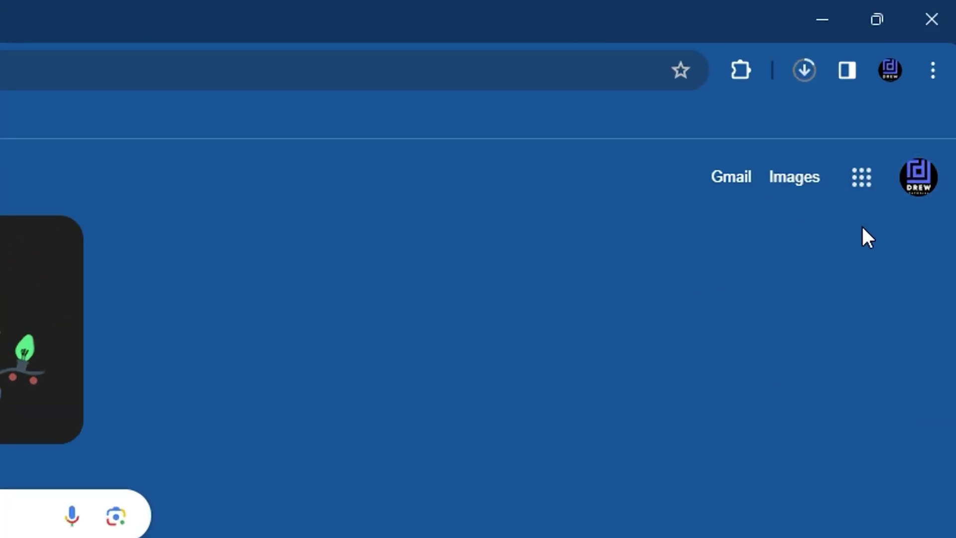
- Open the Google apps grid from Chrome's new tab page and scroll down to Forms
left_click(863, 188)
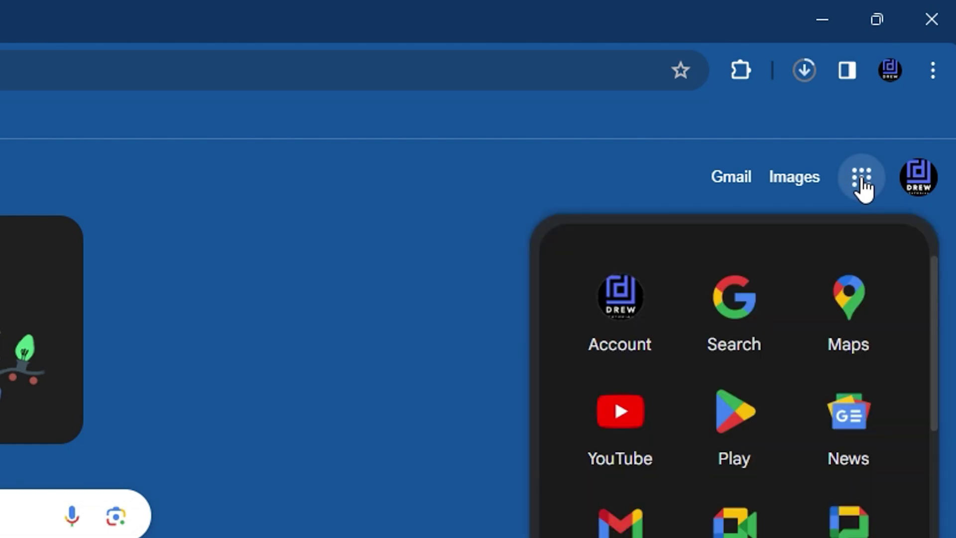
scroll(712, 365, "down", 10)
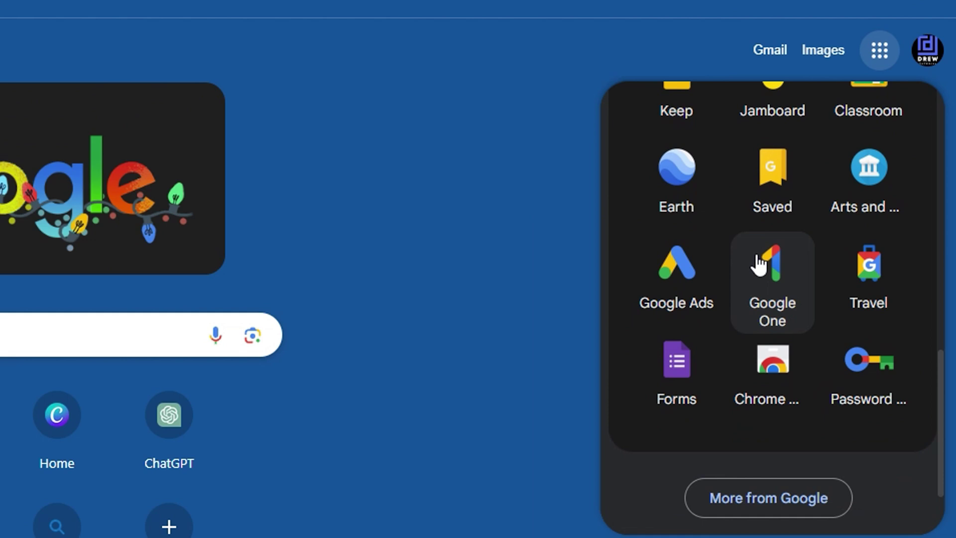
scroll(707, 294, "down", 1)
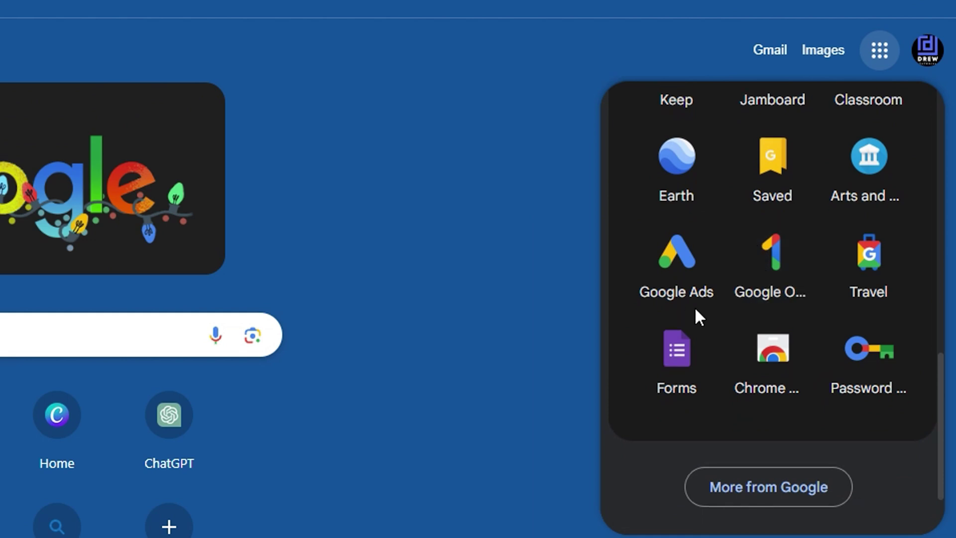
- Launch Google Forms and browse the Personal, Work and Education templates in the template gallery
left_click(678, 369)
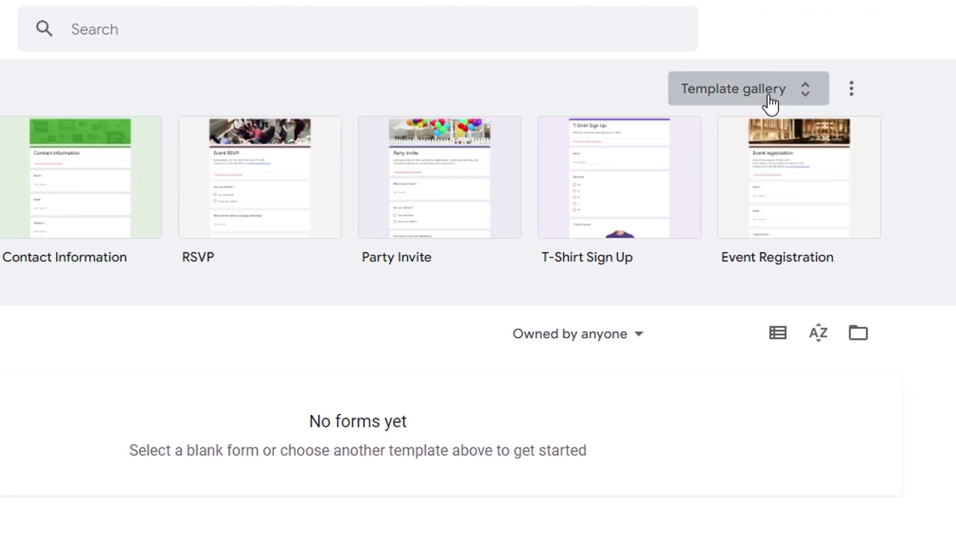
left_click(806, 95)
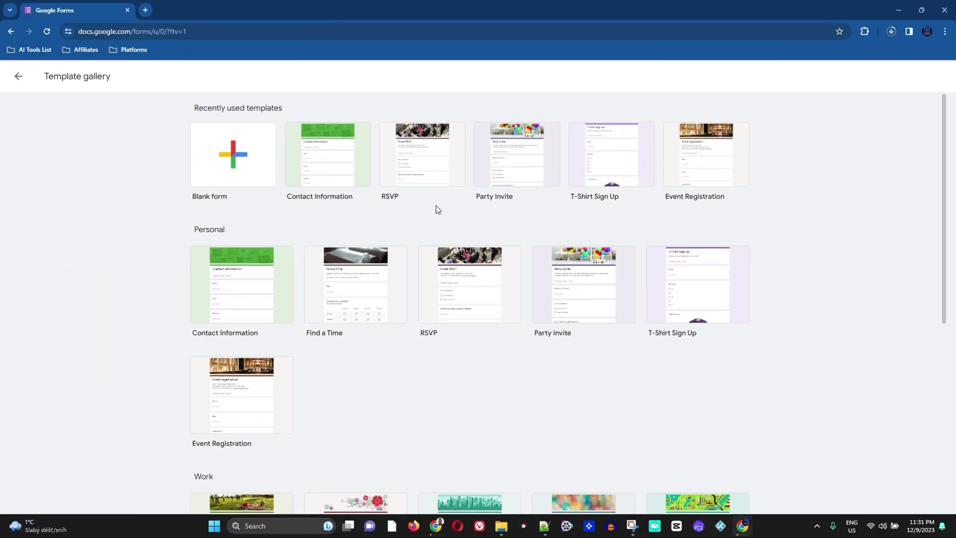
scroll(566, 223, "down", 7)
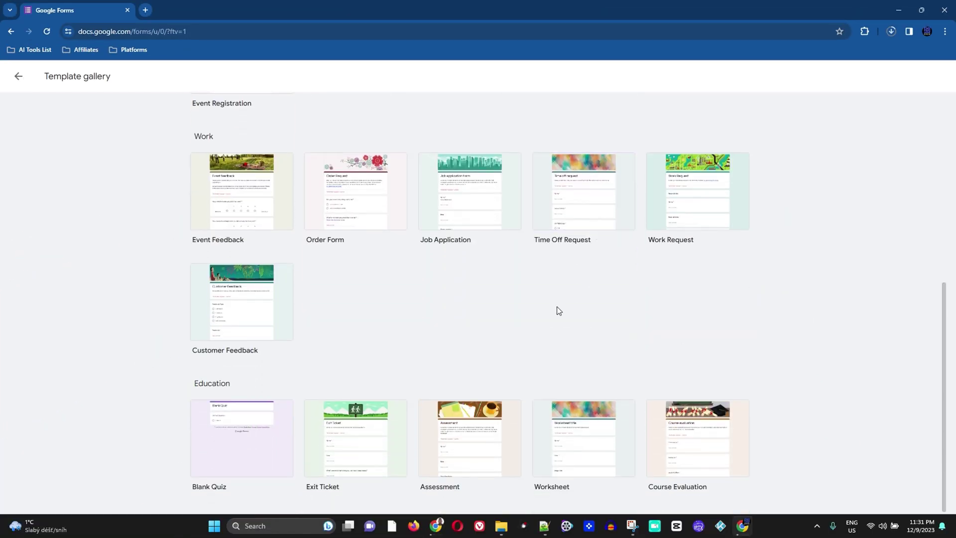
scroll(504, 378, "up", 4)
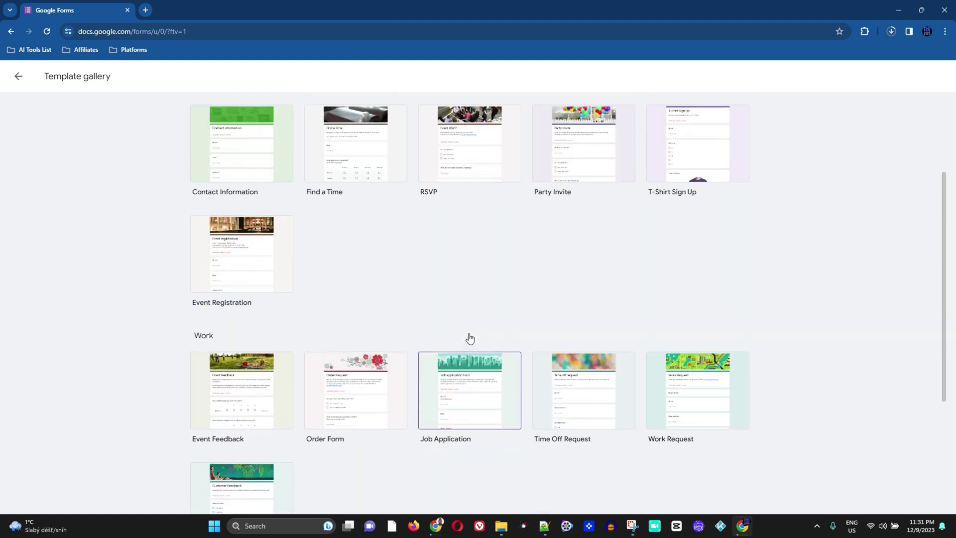
scroll(395, 262, "up", 3)
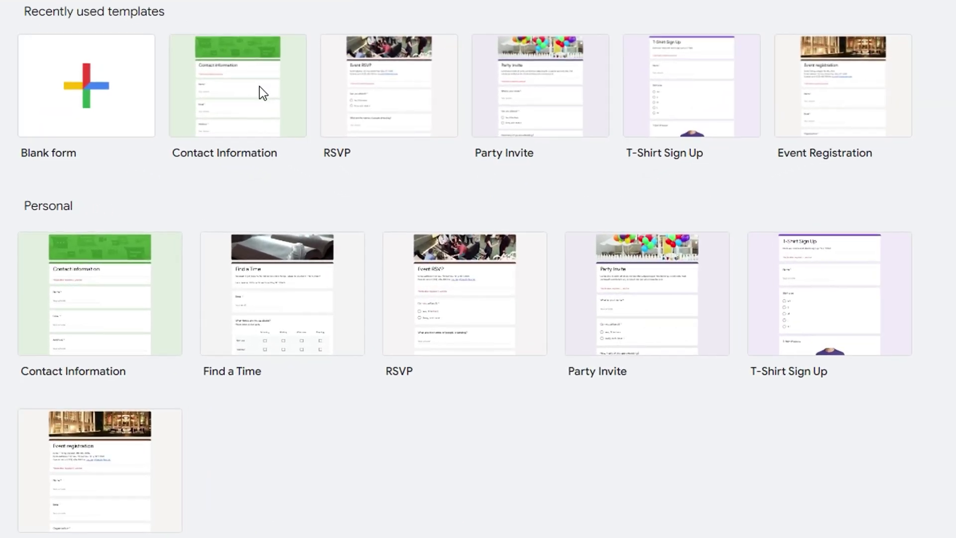
- Create a form from the Contact Information template and decline the new-features tour
left_click(258, 87)
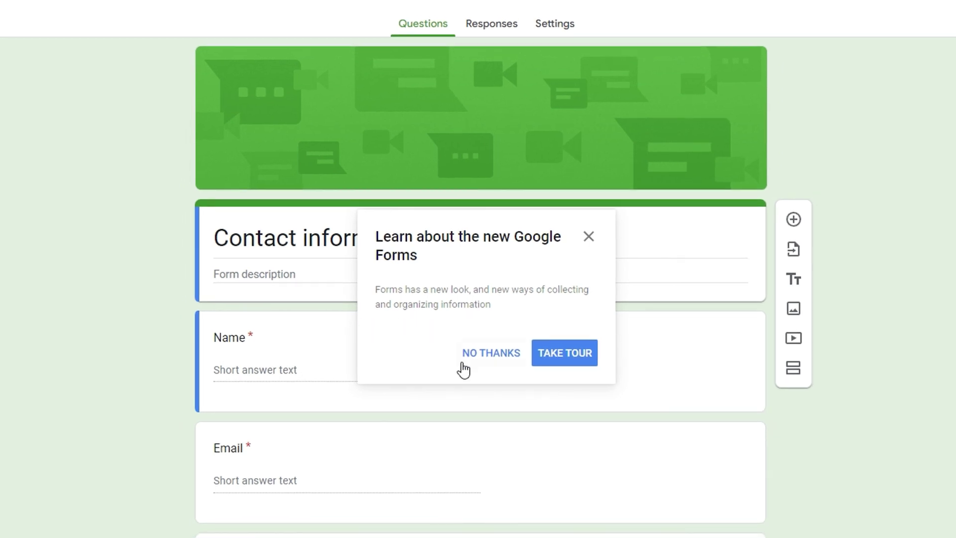
left_click(479, 355)
scroll(338, 359, "down", 5)
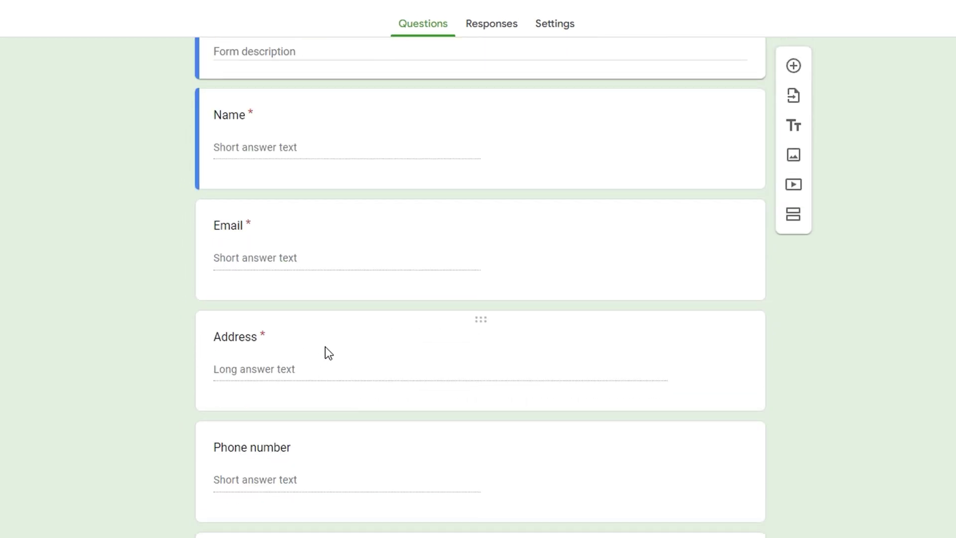
scroll(379, 368, "down", 1)
- Inspect the Address, Email, Comments and Name question cards and the form title
left_click(255, 280)
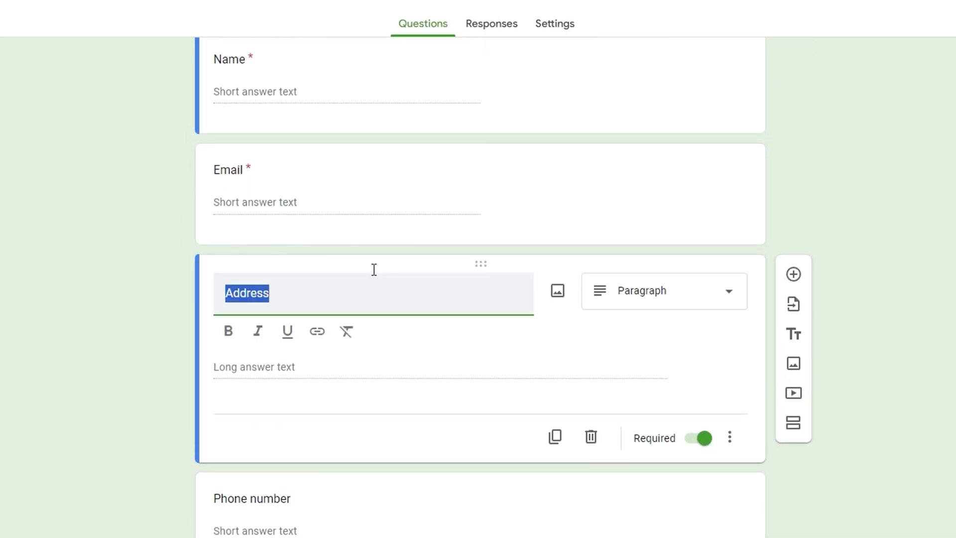
left_click(346, 193)
scroll(393, 210, "down", 3)
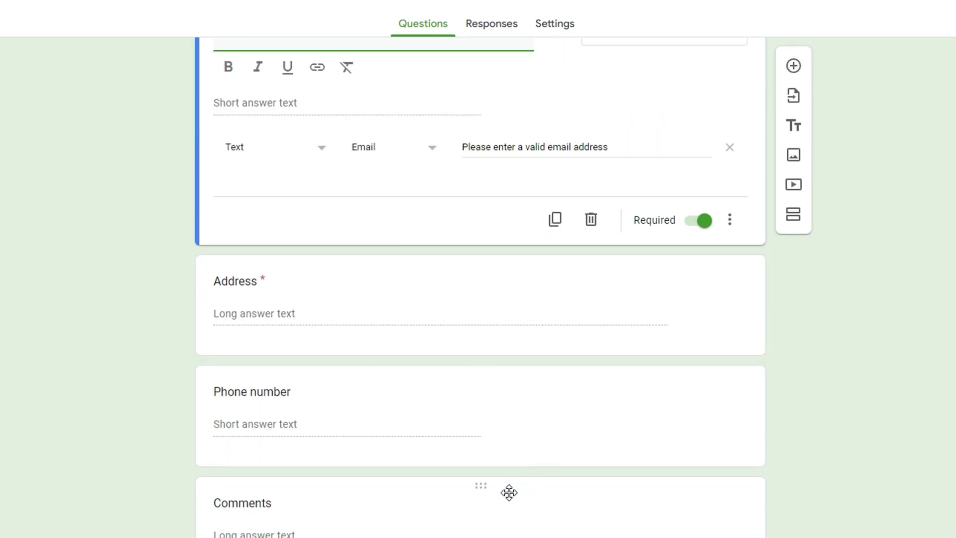
left_click(504, 516)
scroll(454, 310, "up", 8)
left_click(492, 350)
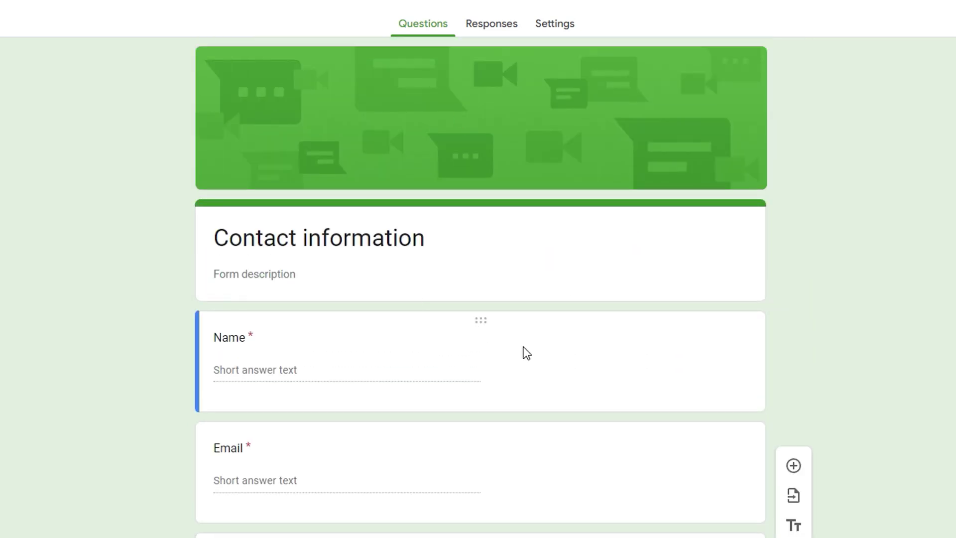
scroll(788, 439, "down", 3)
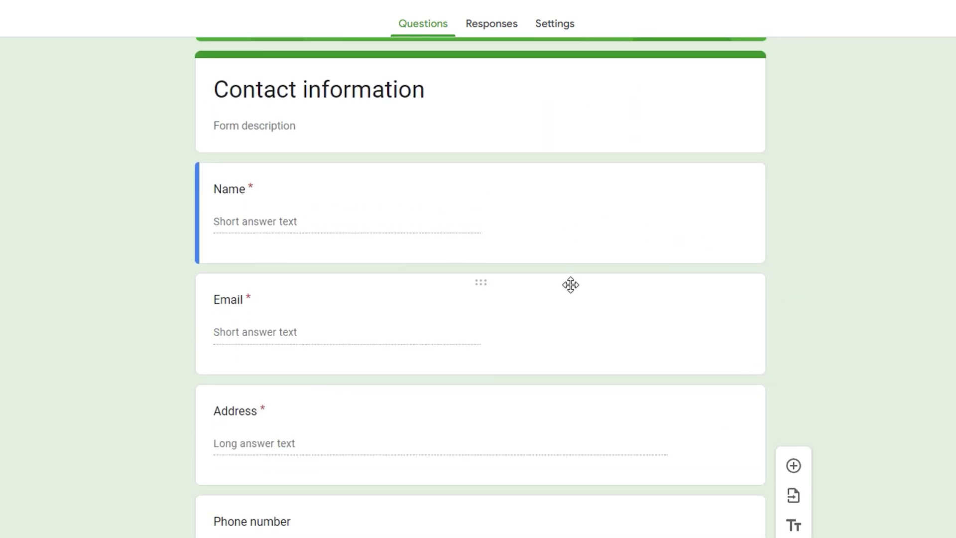
scroll(570, 294, "up", 3)
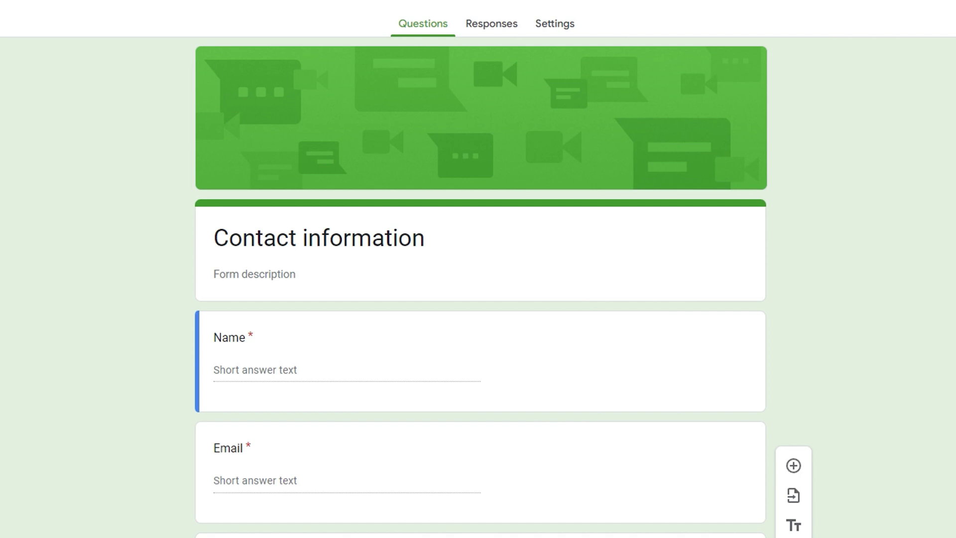
key("shift+Tab")
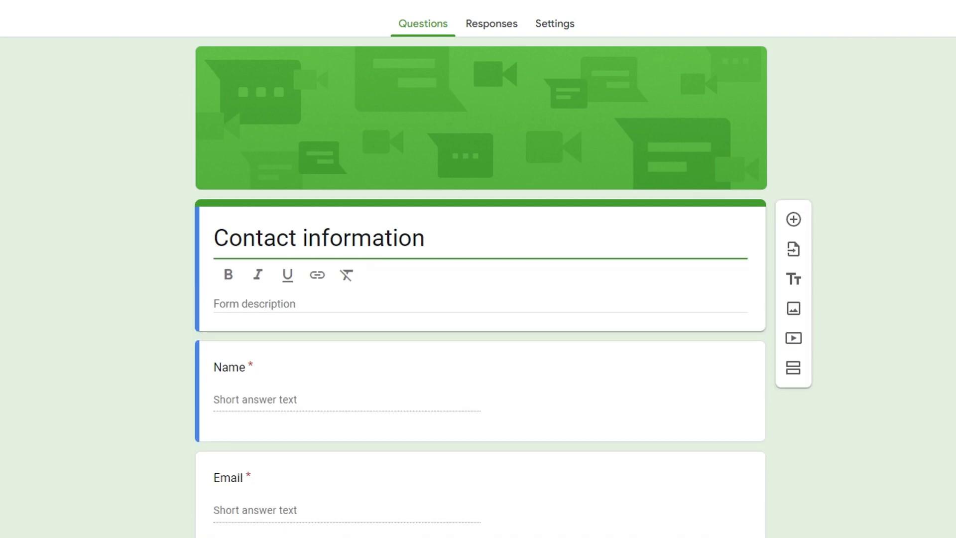
scroll(415, 310, "down", 3)
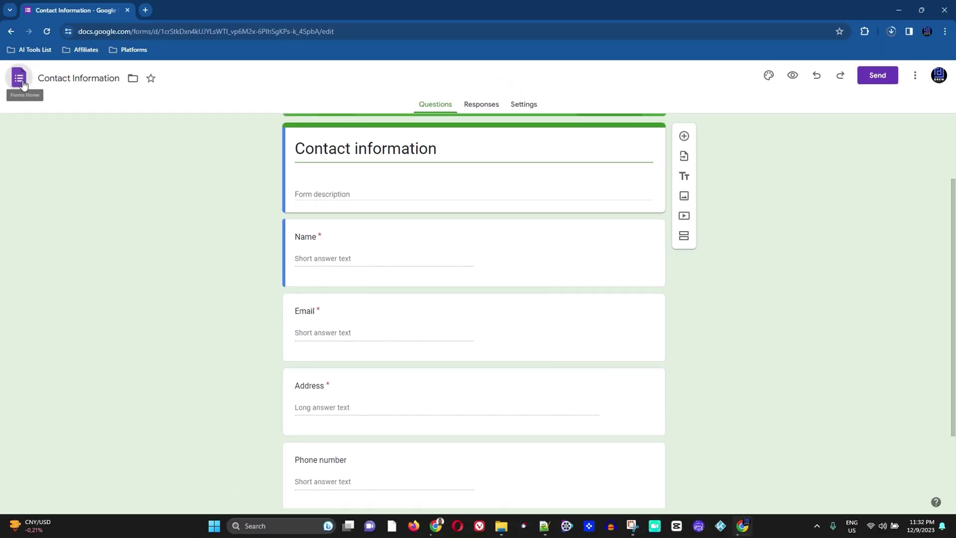
- Return to the Forms home page, create a Blank form and dismiss the Style your text tip
left_click(17, 77)
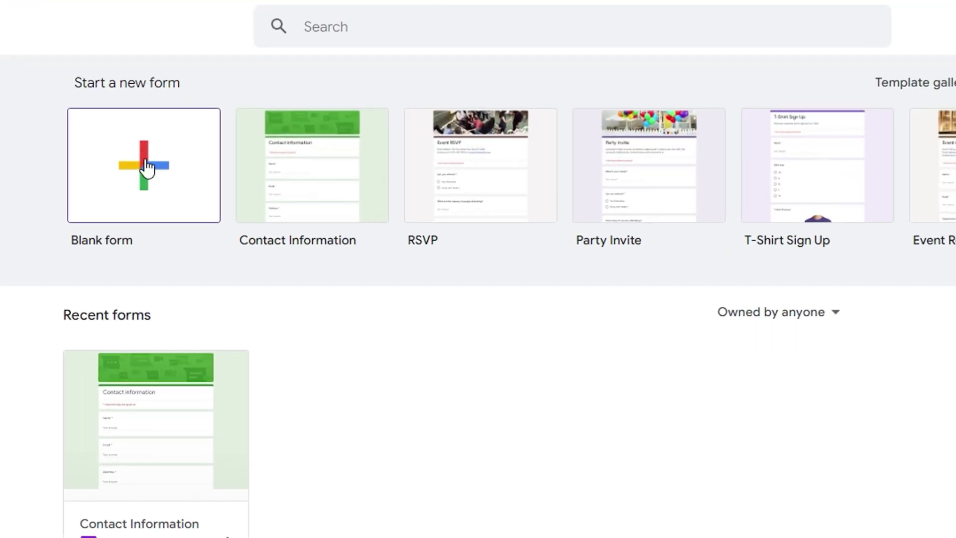
left_click(145, 158)
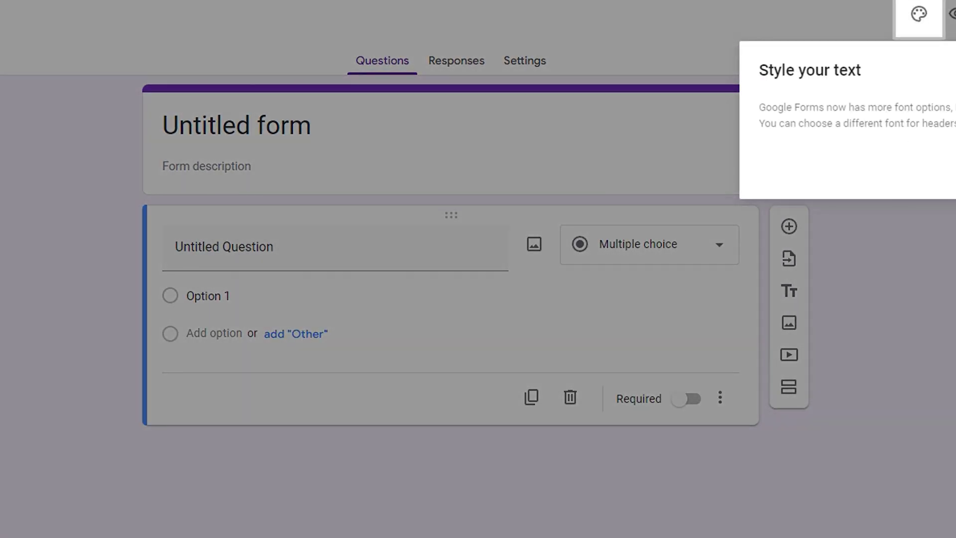
left_click(447, 184)
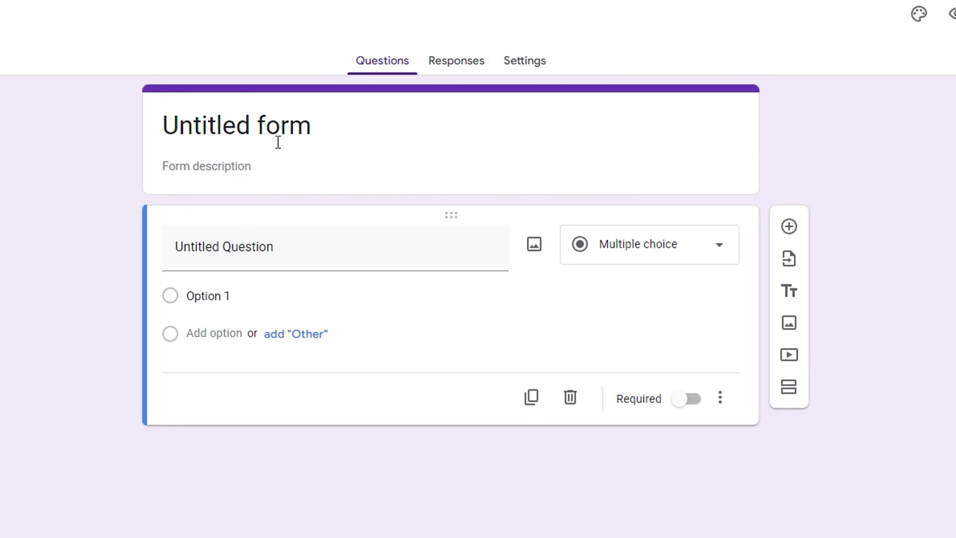
- Rename the form title from 'Untitled form' to 'Identity Test'
left_click(312, 124)
left_click_drag(338, 125, 133, 139)
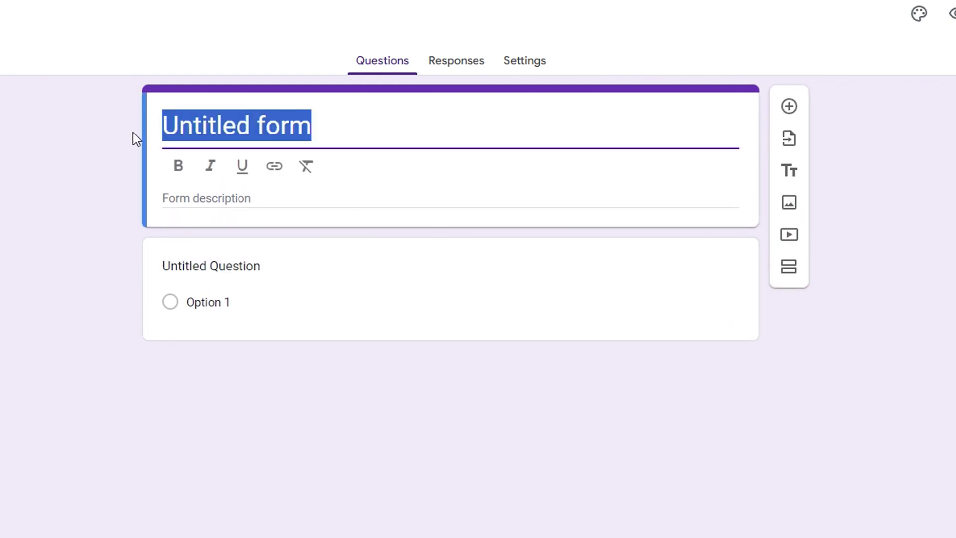
type("Identitu")
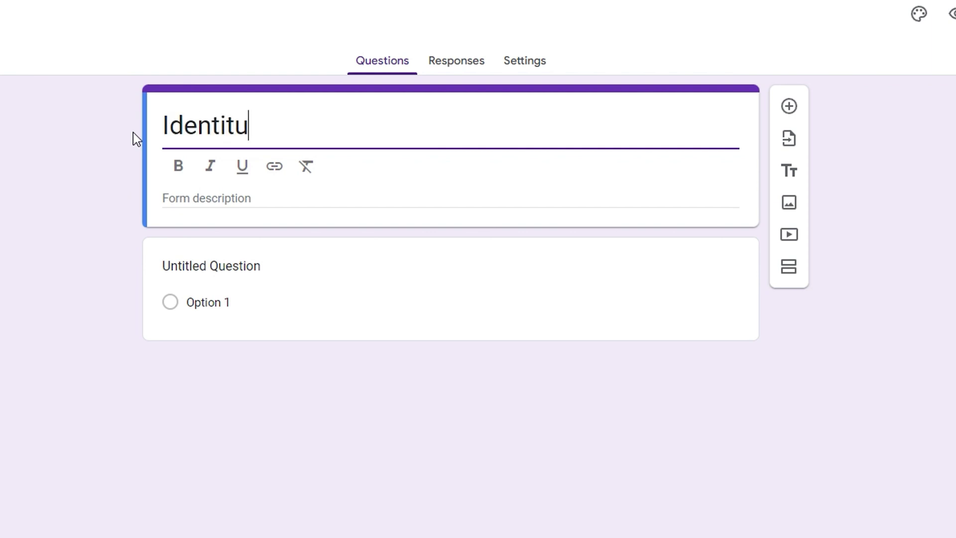
key("BackSpace")
type("y Test")
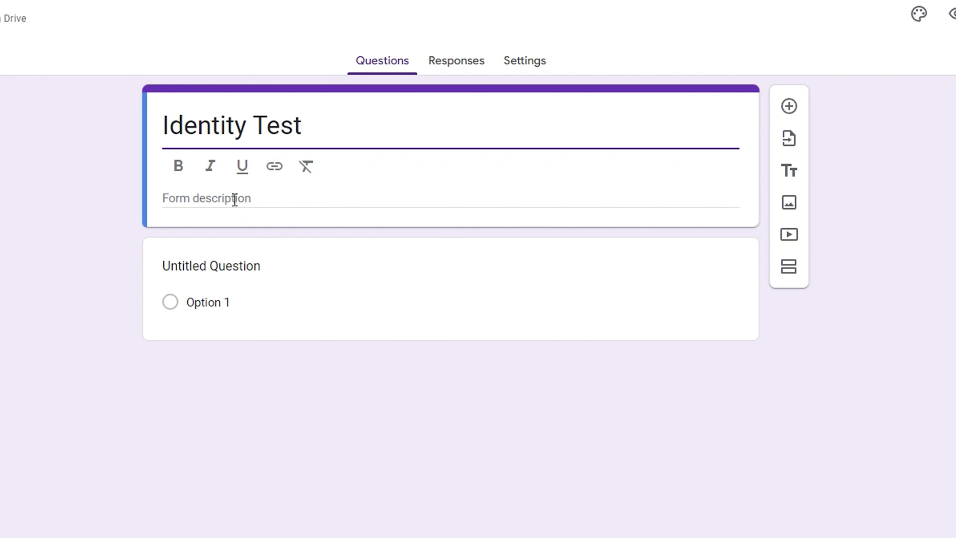
- Add the placeholder description 'dgfgfh' beneath the title
left_click(349, 207)
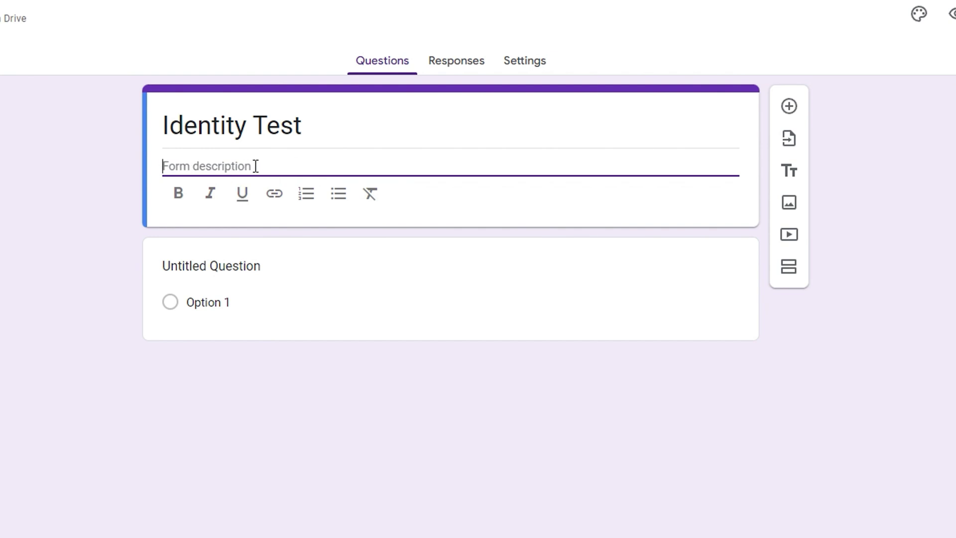
type("dgfgfh")
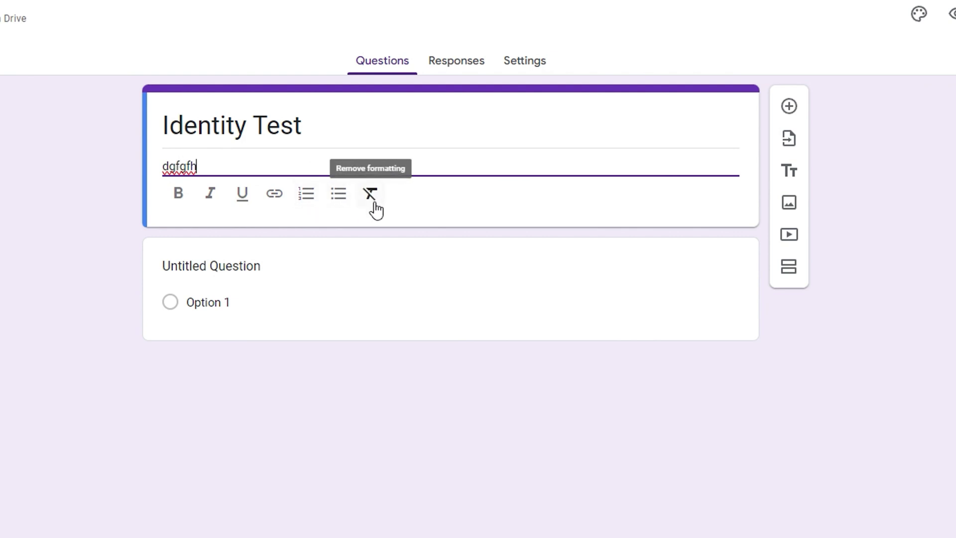
left_click(279, 265)
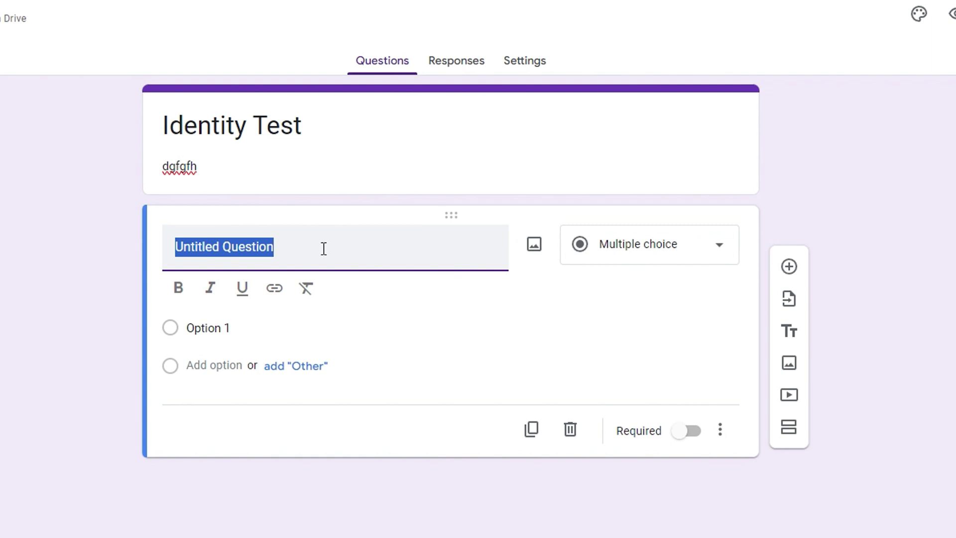
- Retitle the first question 'What is your name' and set its type to Short answer
left_click(302, 251)
left_click_drag(275, 252, 168, 252)
type("W")
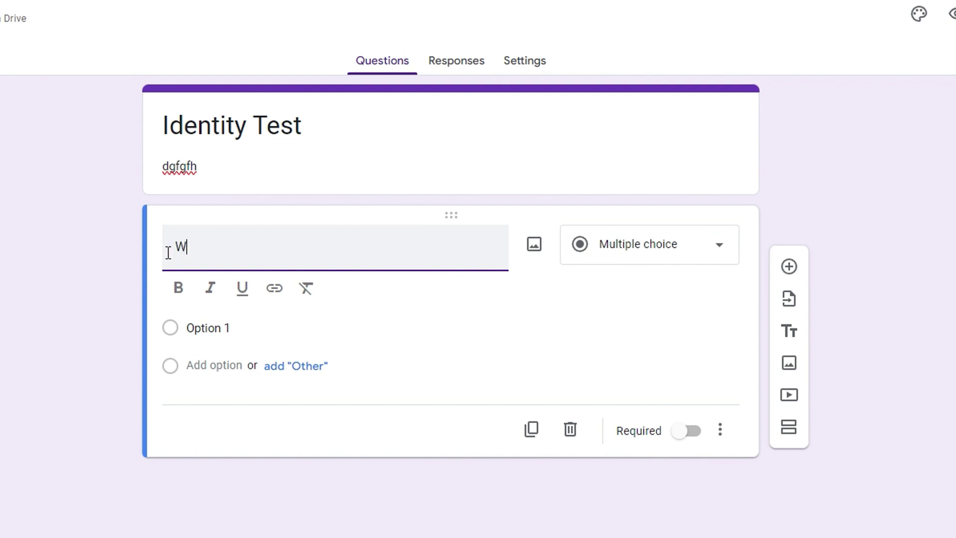
type("hat is your name")
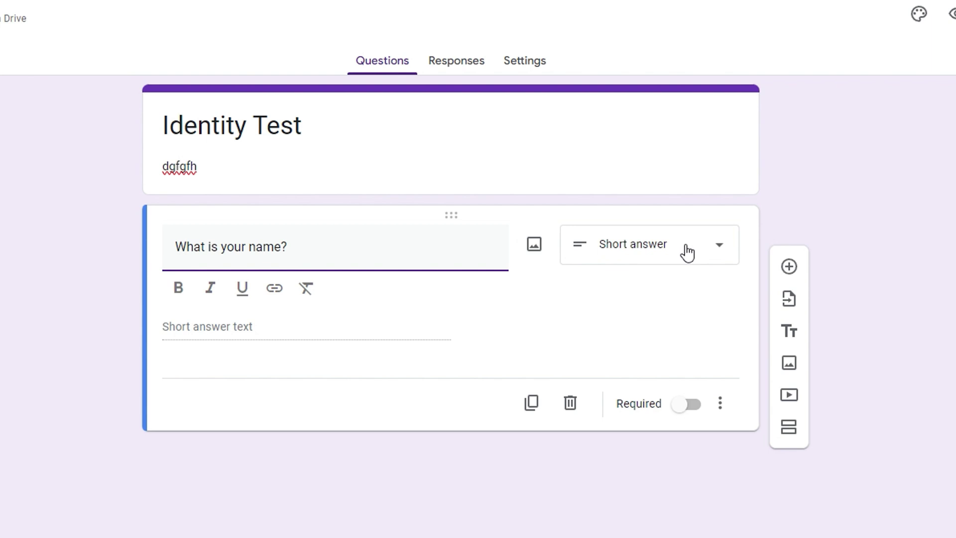
left_click(688, 253)
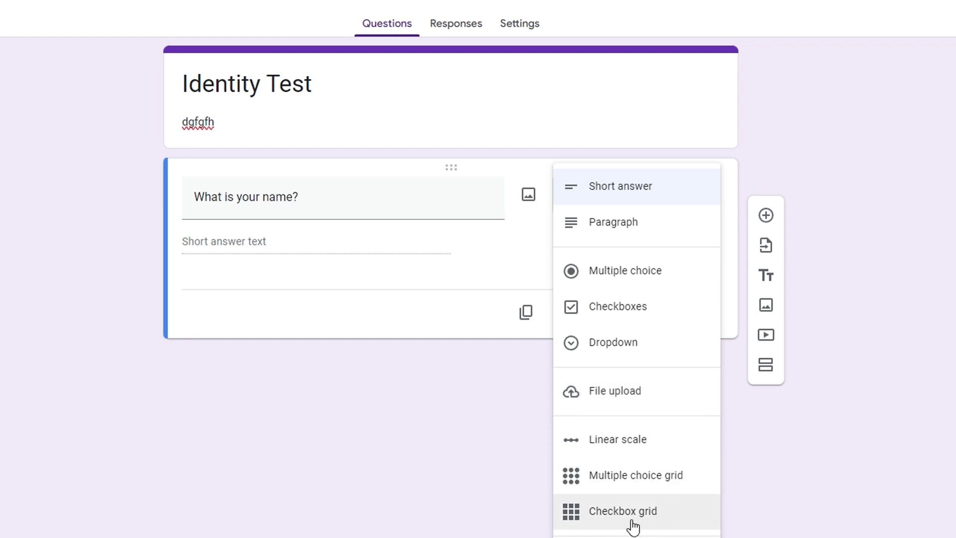
scroll(642, 527, "down", 2)
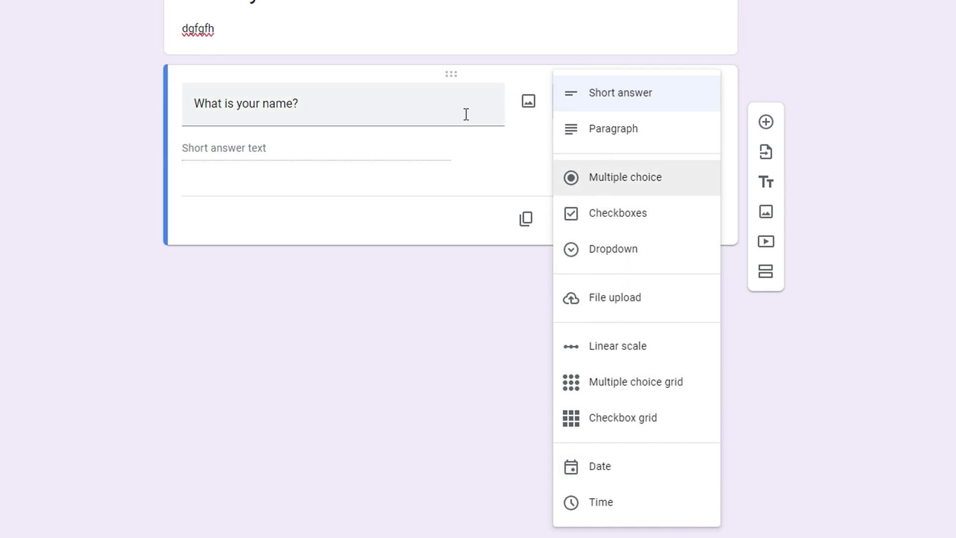
left_click(607, 99)
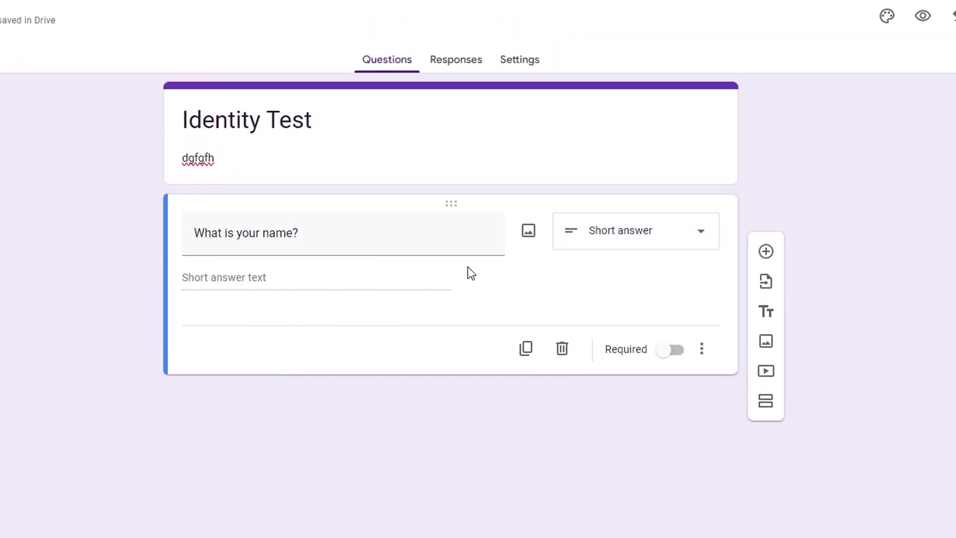
- Mark the name question Required and open its Insert image dialog
left_click(668, 356)
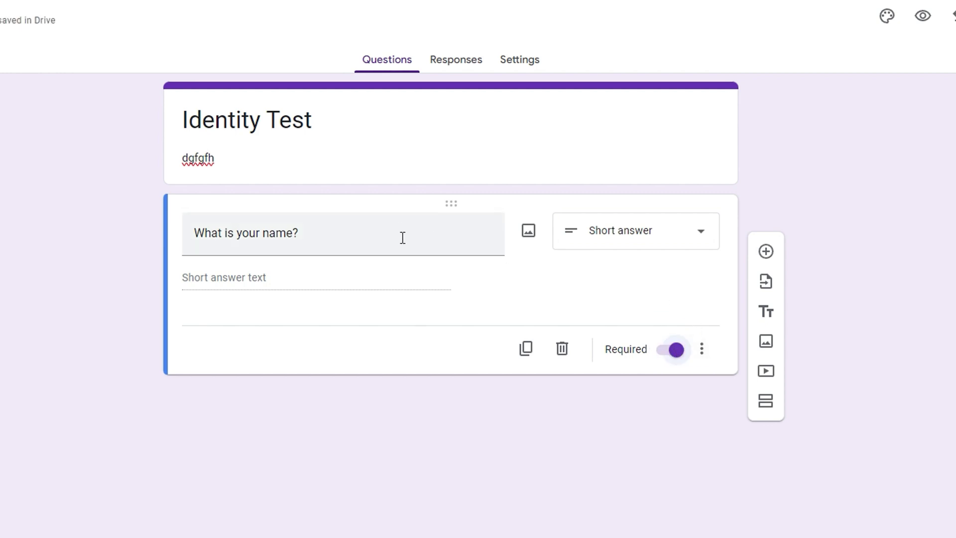
left_click(529, 232)
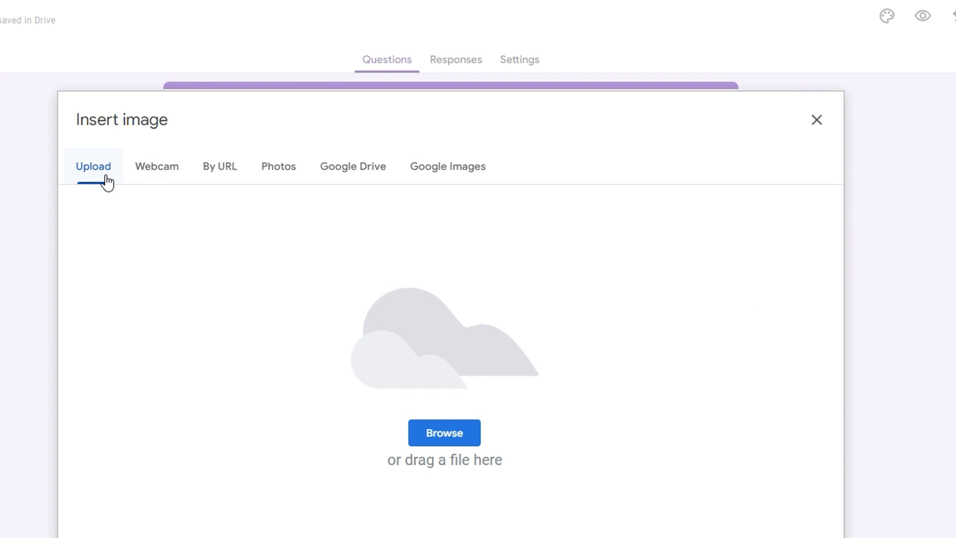
- Check the Webcam option, then close Insert image without adding a picture
left_click(183, 178)
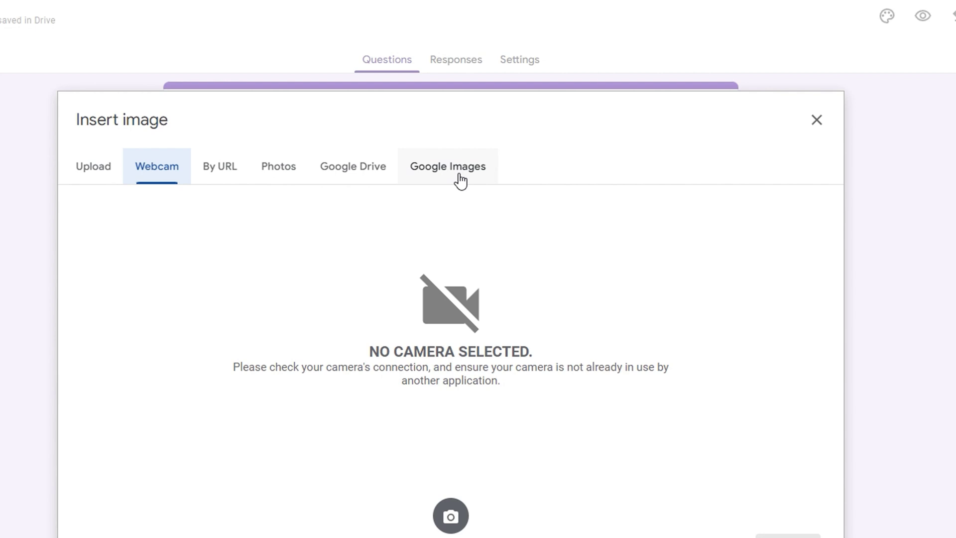
left_click(817, 121)
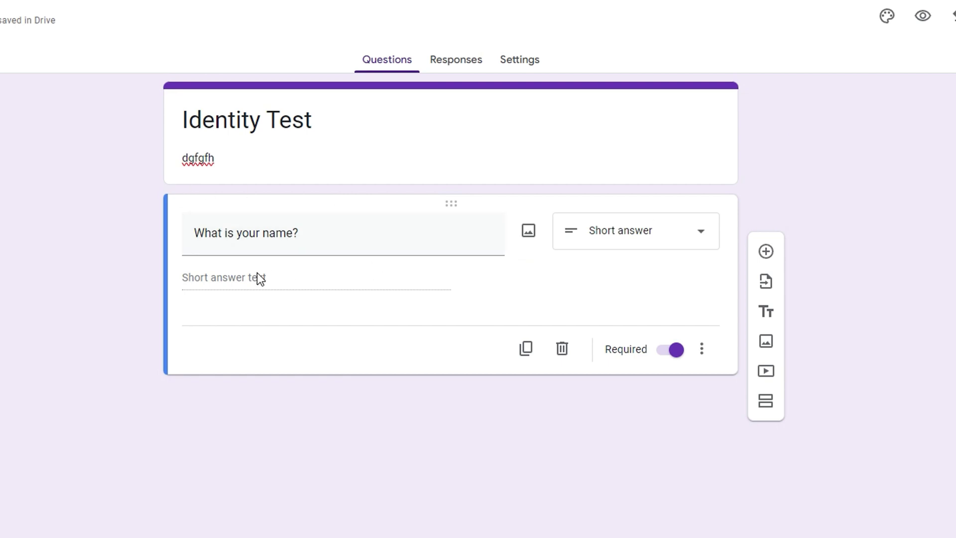
- Duplicate the name question, retitle the copy 'Describe yourself', and make it a Paragraph question
left_click(526, 350)
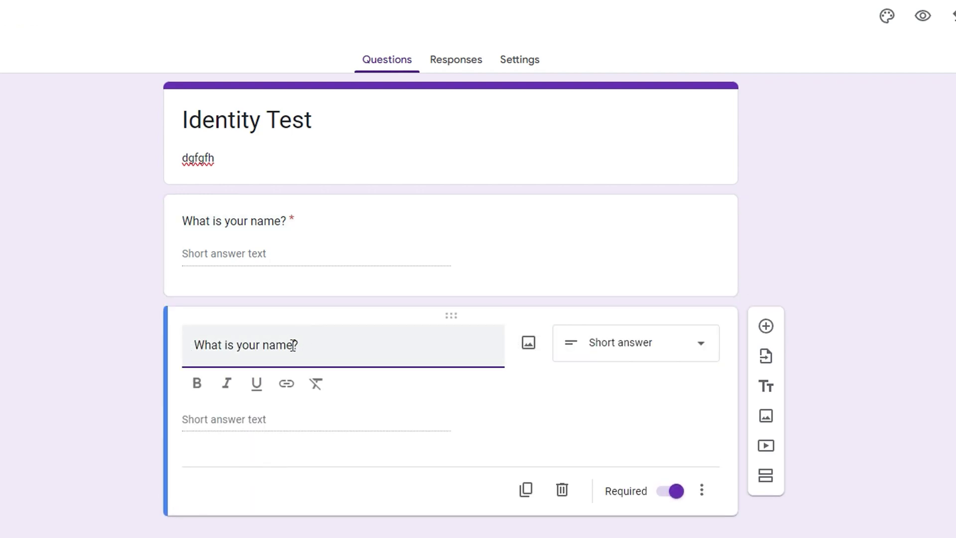
left_click_drag(288, 345, 195, 345)
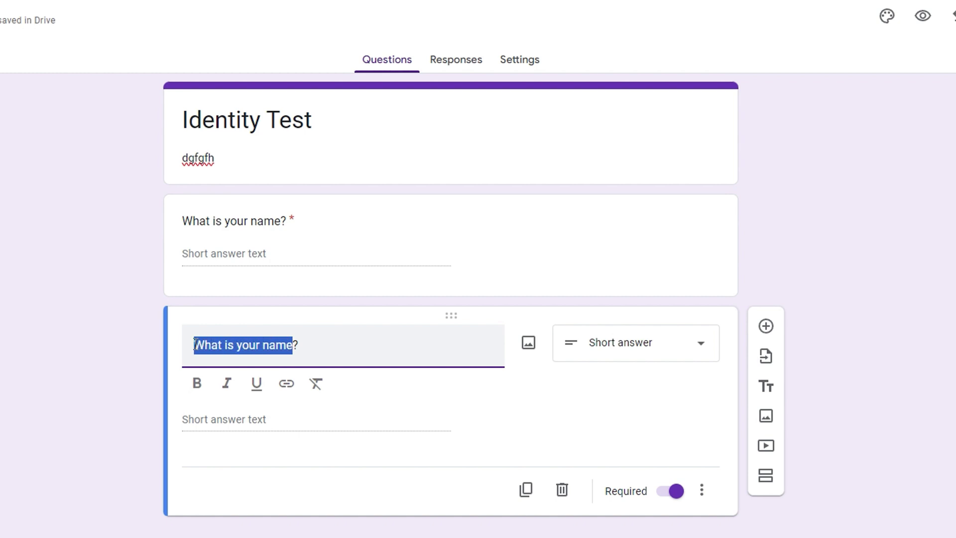
type("Des")
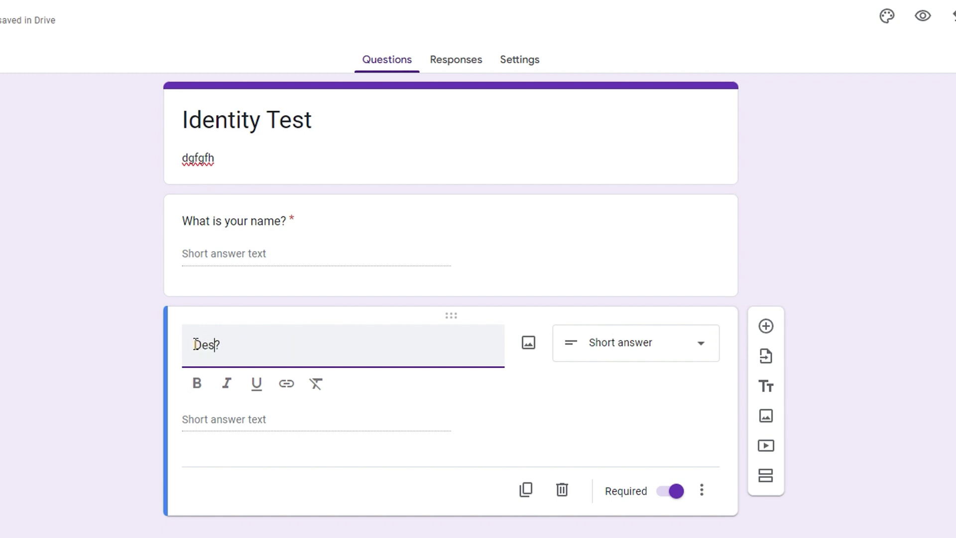
type("cribe your")
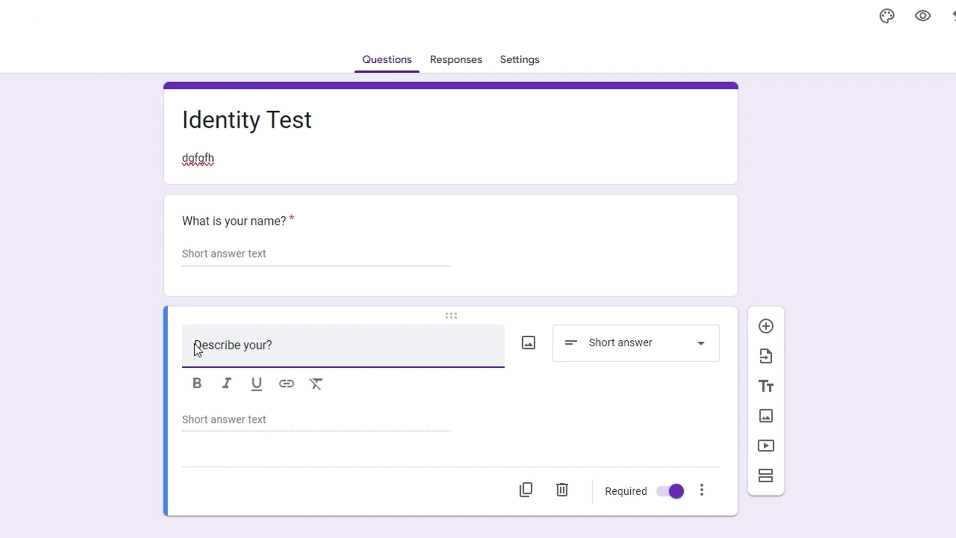
type("self")
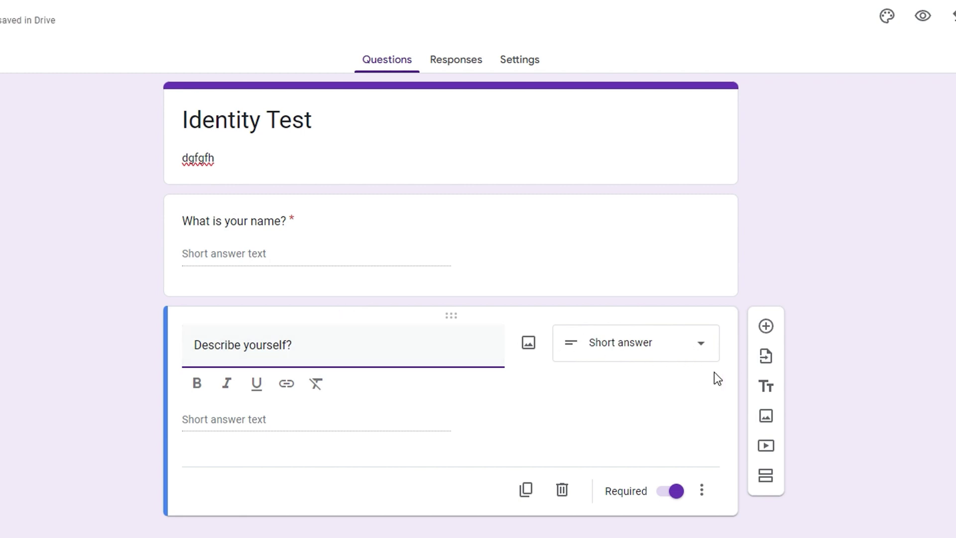
left_click(690, 351)
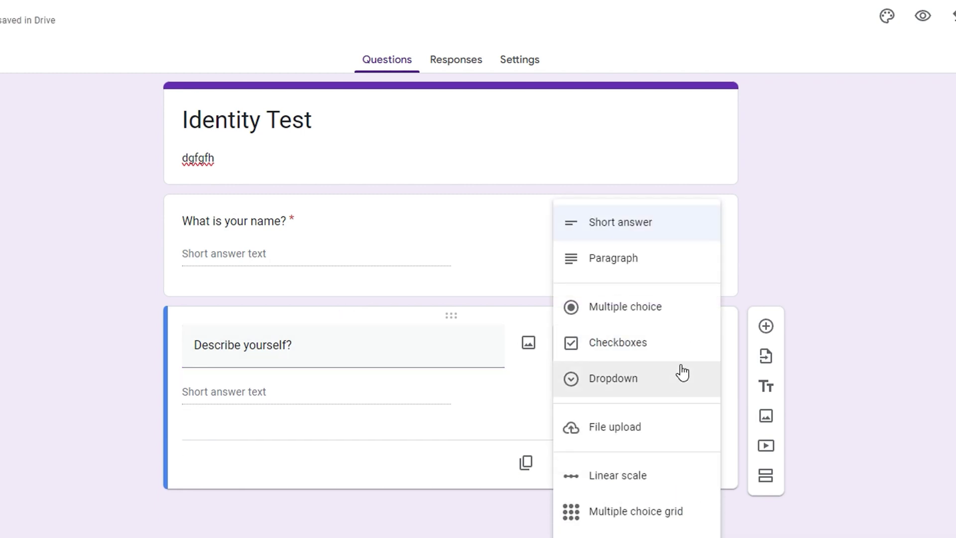
left_click(620, 269)
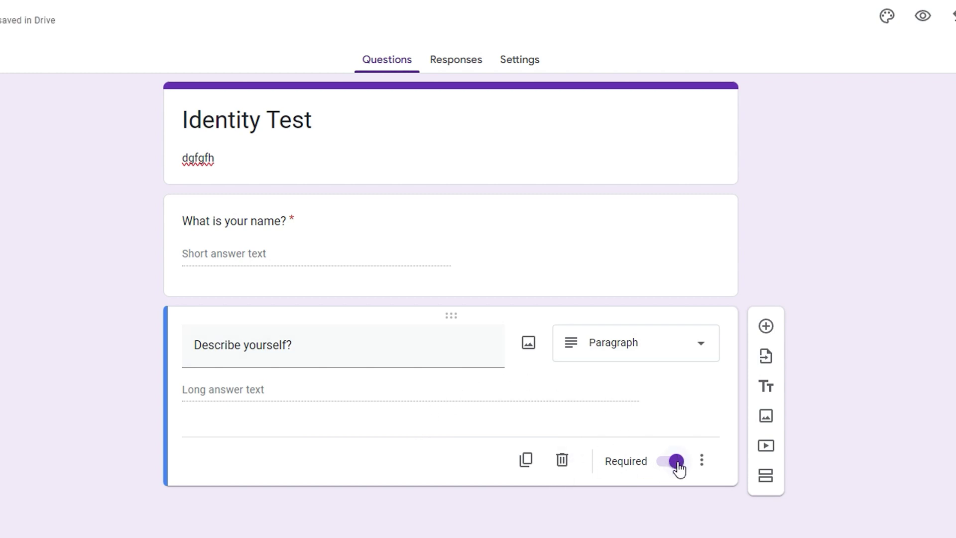
- Choose the Contact Information form from Recent as the question import source
left_click(765, 357)
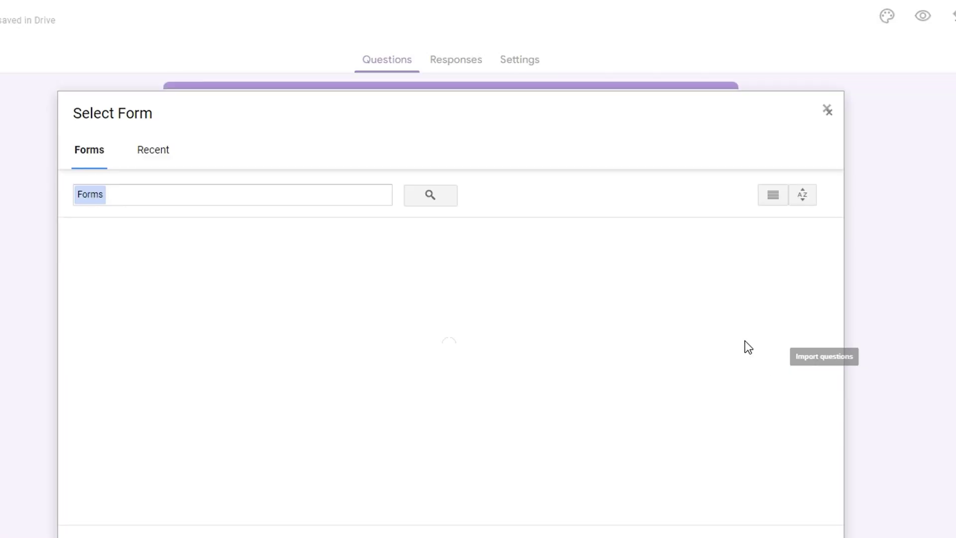
left_click(161, 158)
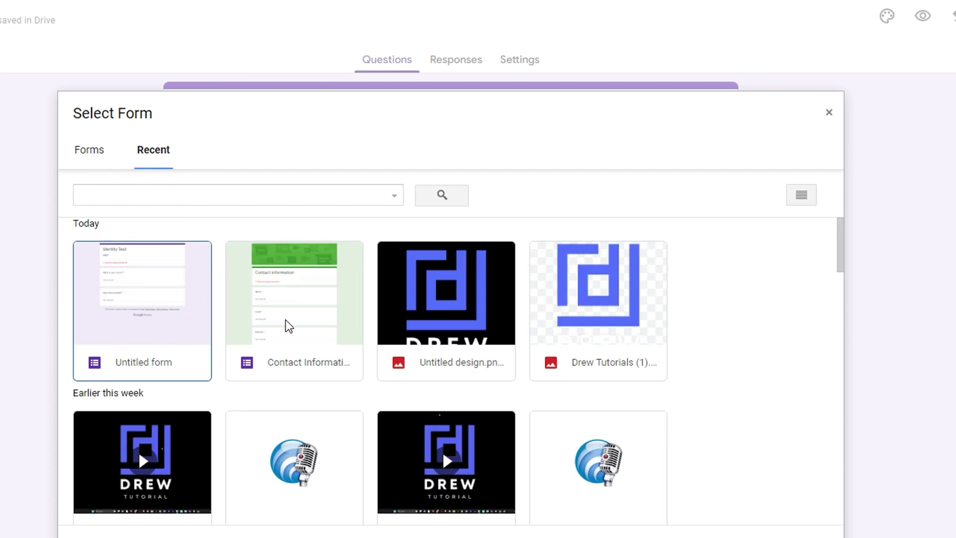
left_click(293, 302)
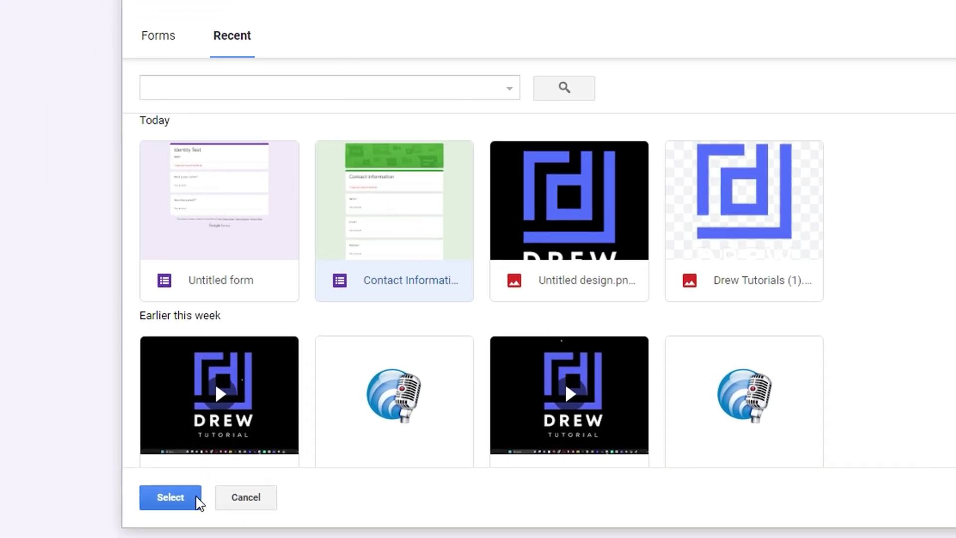
left_click(193, 498)
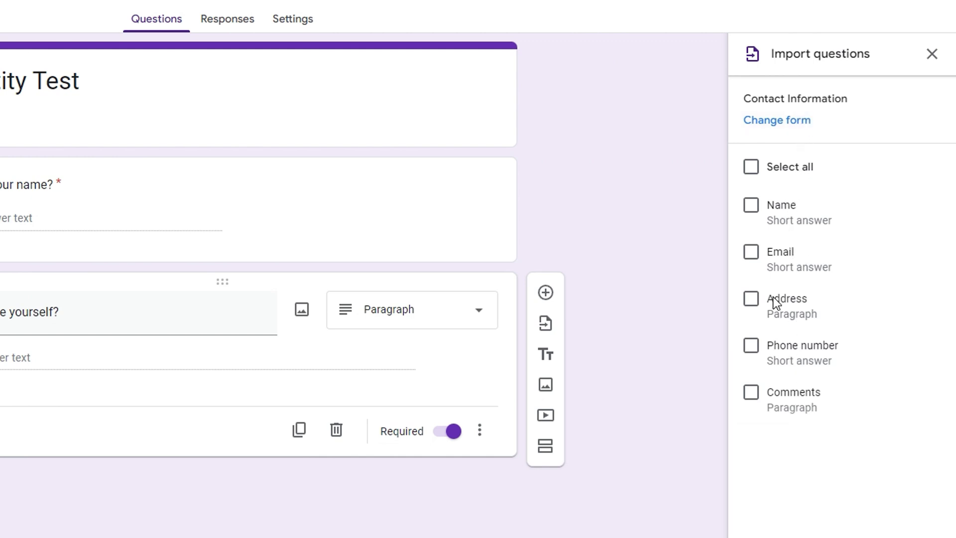
- Import its Address, Email, Phone number and Comments questions into the form
left_click(751, 298)
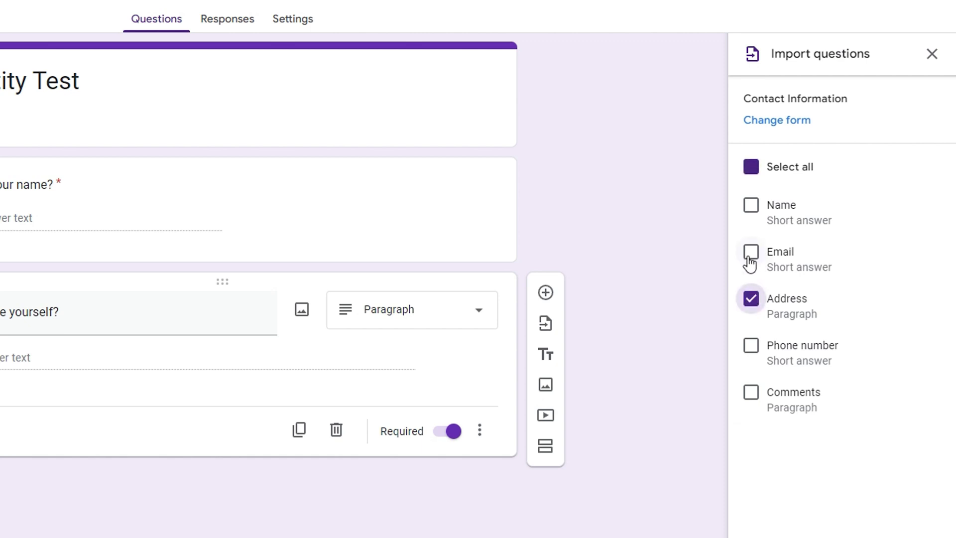
left_click(750, 262)
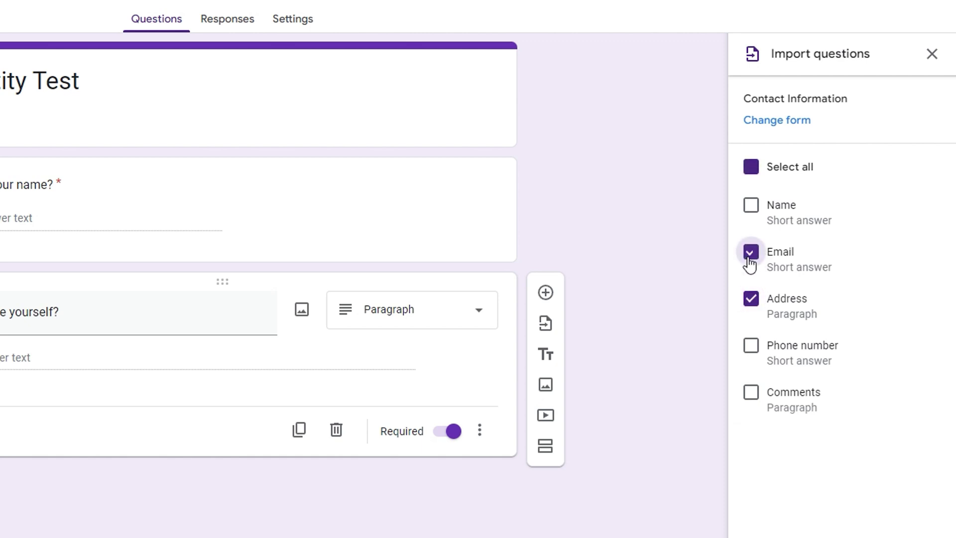
left_click(752, 349)
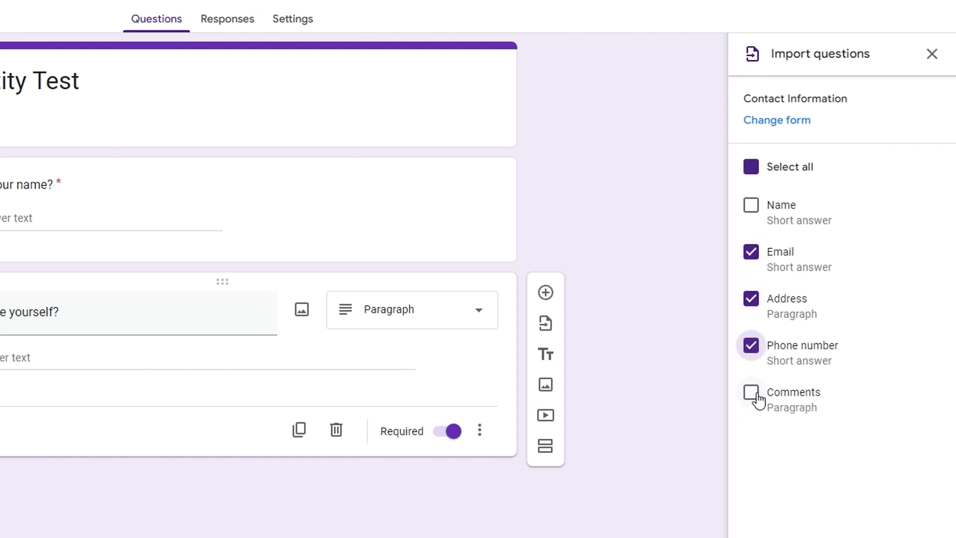
left_click(755, 396)
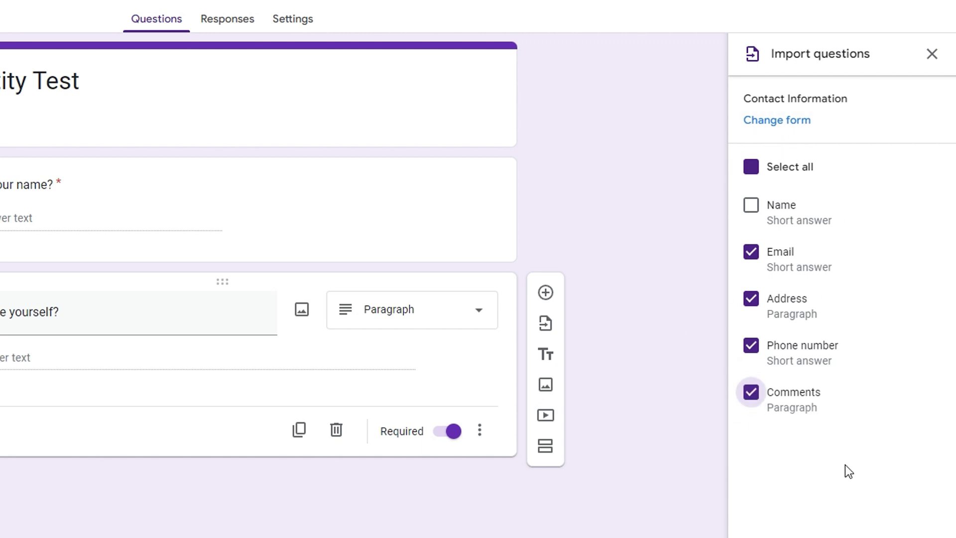
scroll(841, 298, "down", 3)
left_click(813, 514)
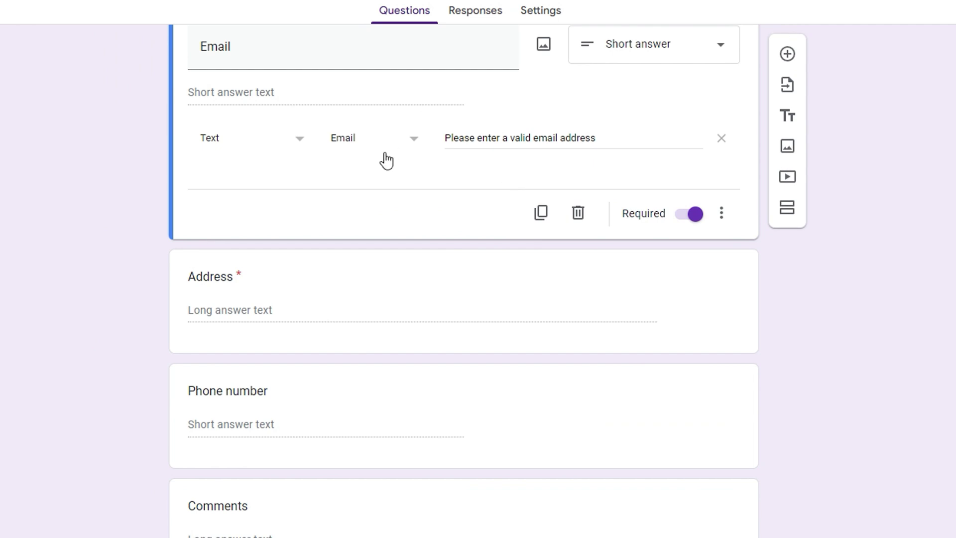
- Scroll up to review the imported required Email question below the two original questions
scroll(555, 470, "up", 5)
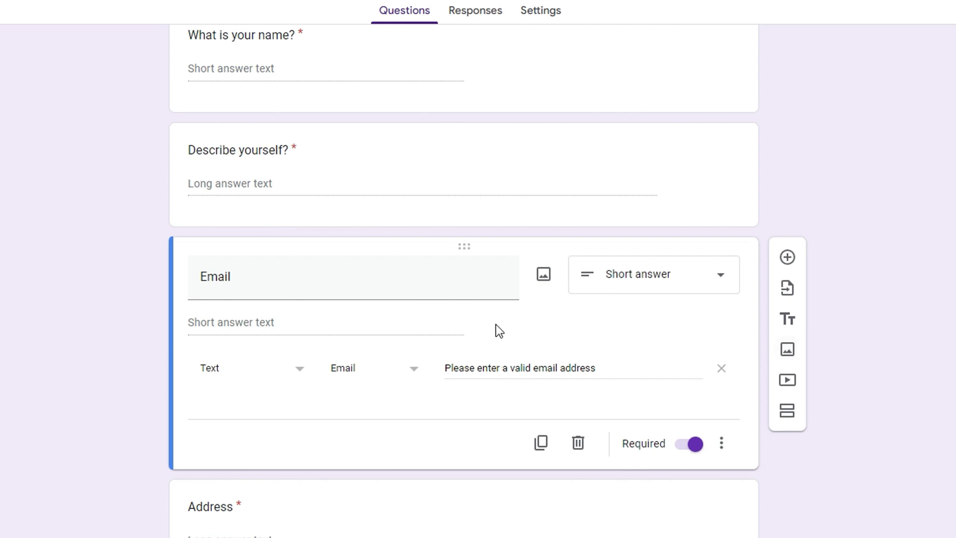
scroll(281, 223, "up", 3)
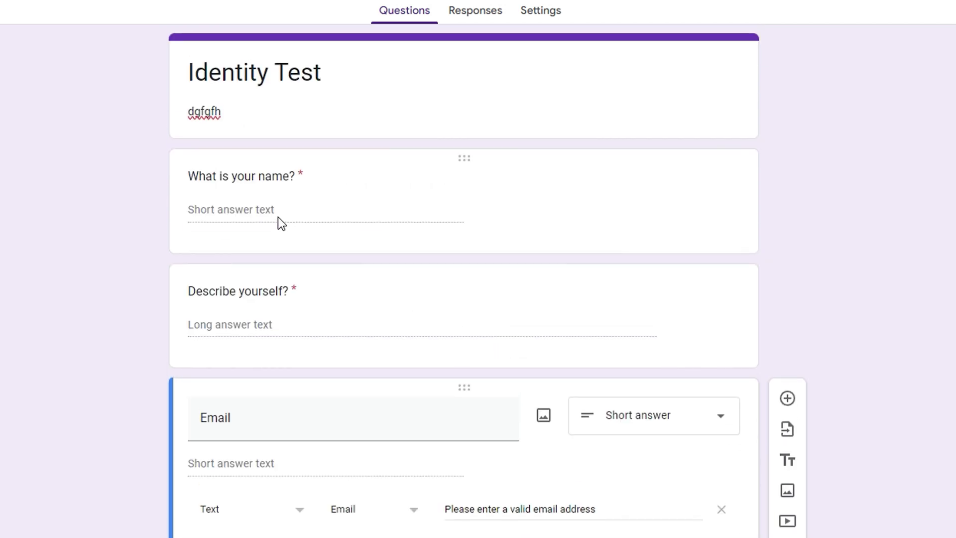
- Insert the Drew logo image Untitled design.png from Google Drive below the Describe yourself? question
left_click(319, 323)
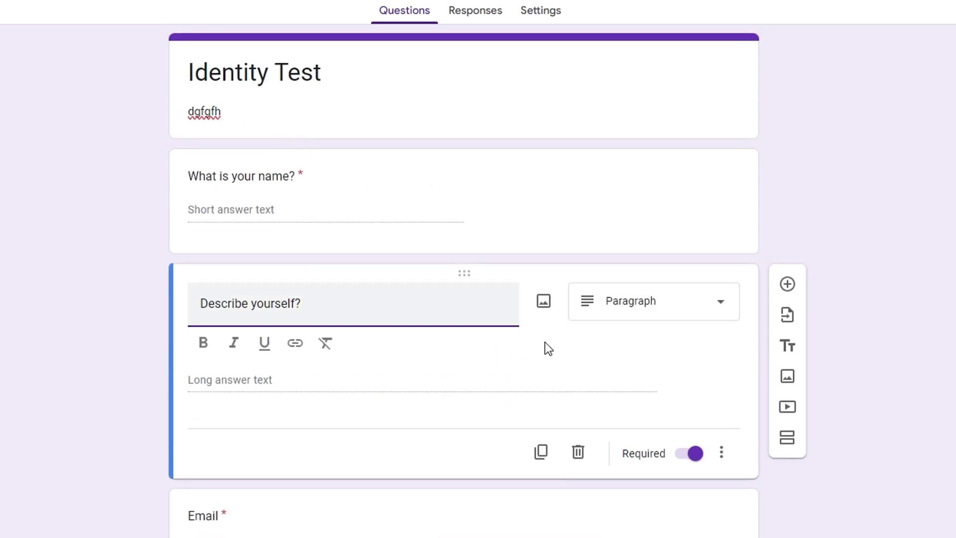
left_click(788, 377)
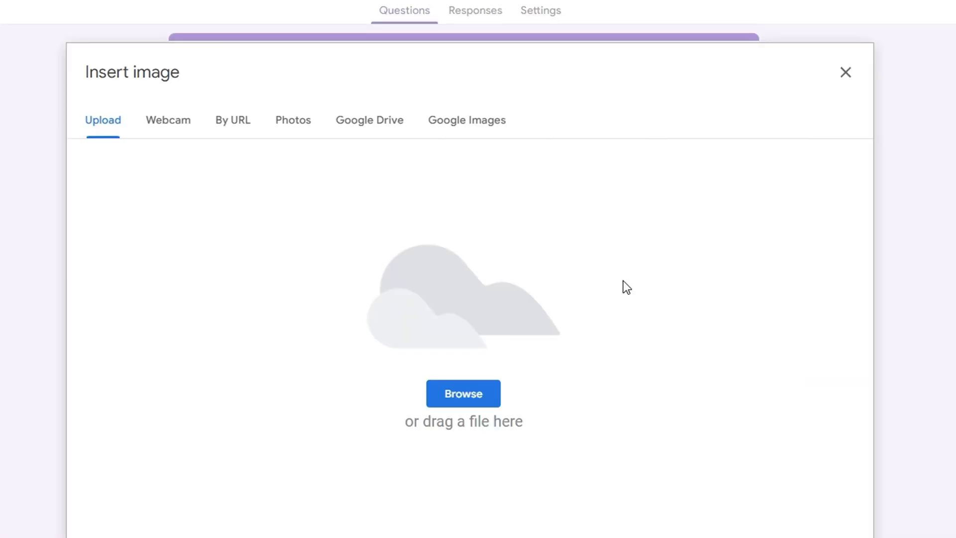
left_click(302, 124)
left_click(220, 127)
left_click(372, 124)
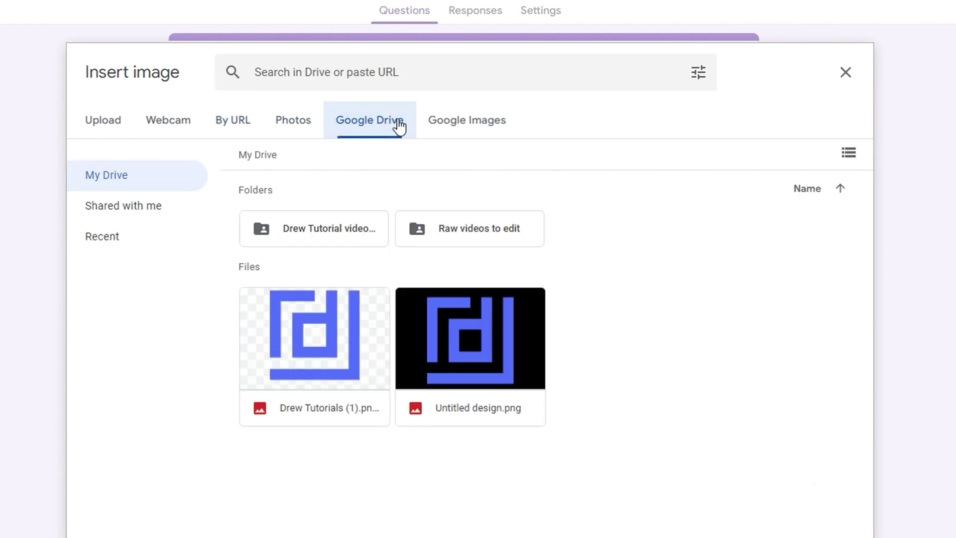
left_click(448, 129)
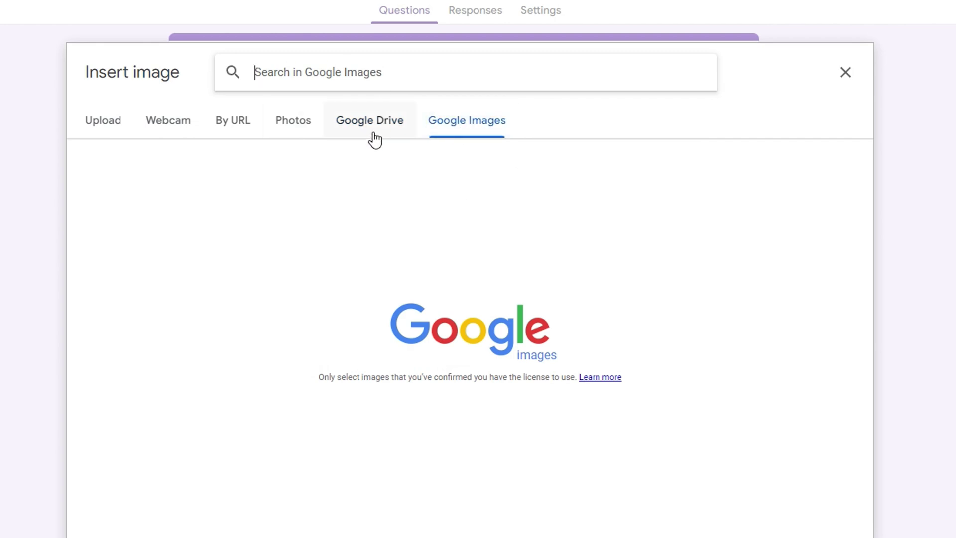
left_click(375, 130)
left_click(478, 375)
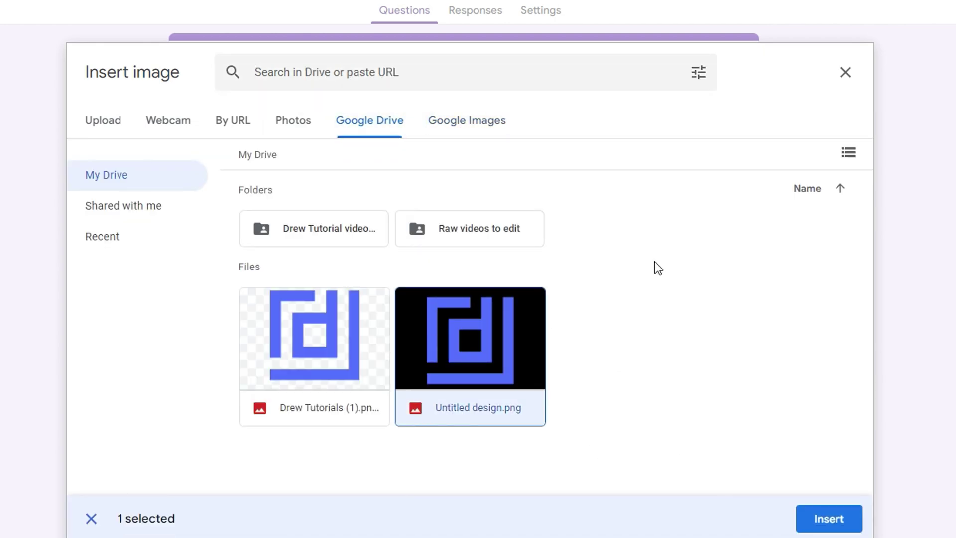
left_click(829, 519)
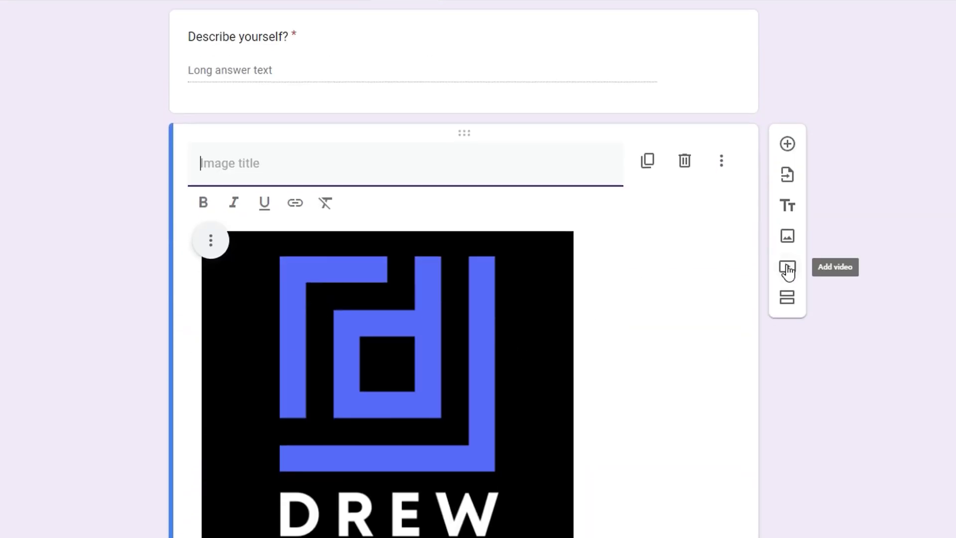
left_click(788, 269)
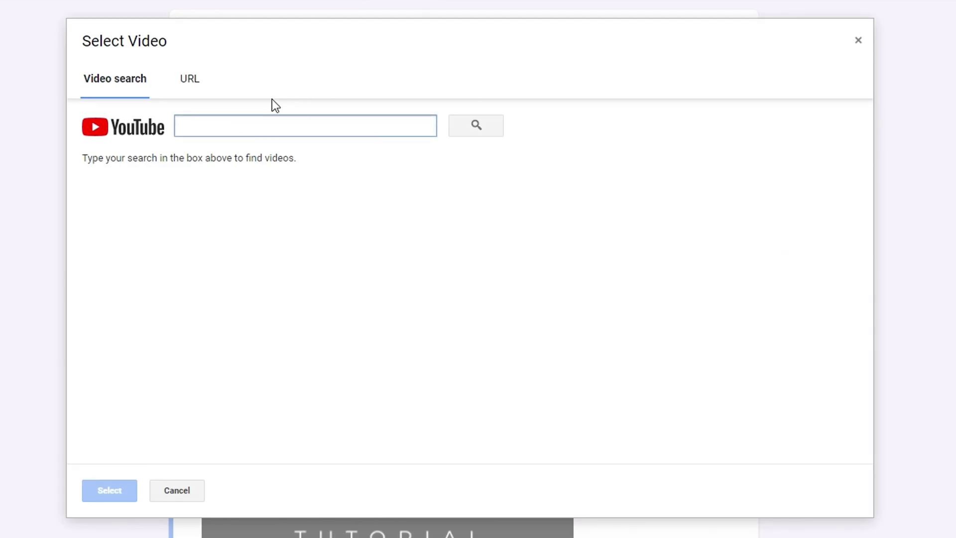
left_click(188, 82)
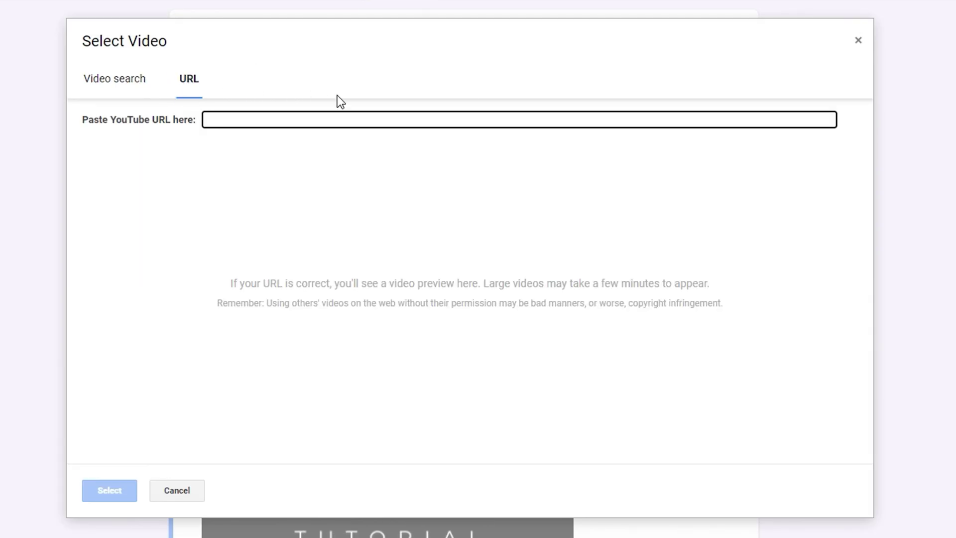
left_click(858, 40)
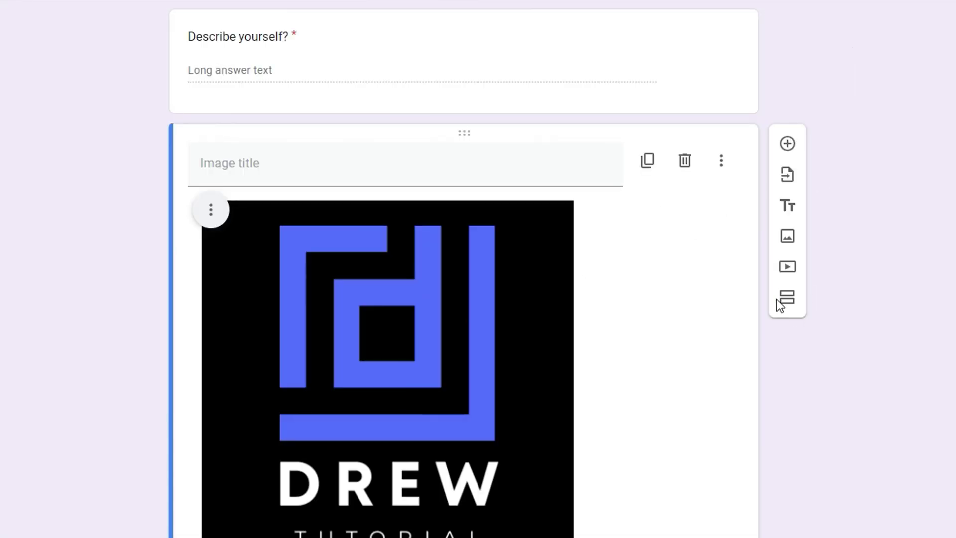
scroll(797, 319, "down", 3)
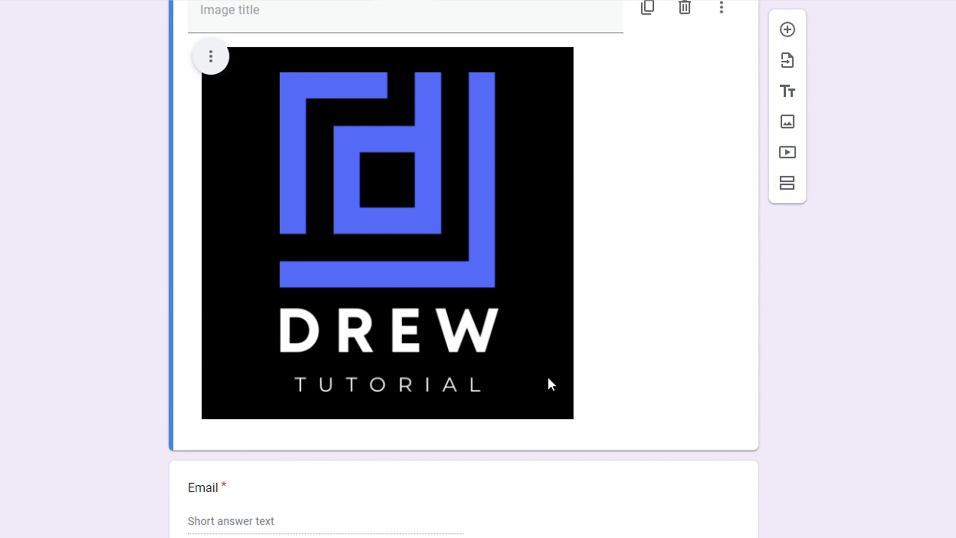
left_click(787, 185)
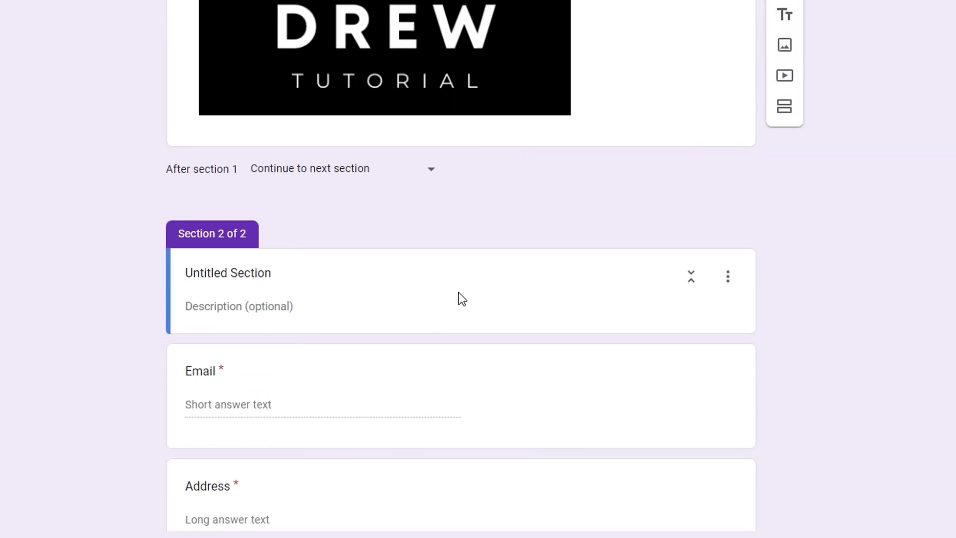
left_click(728, 276)
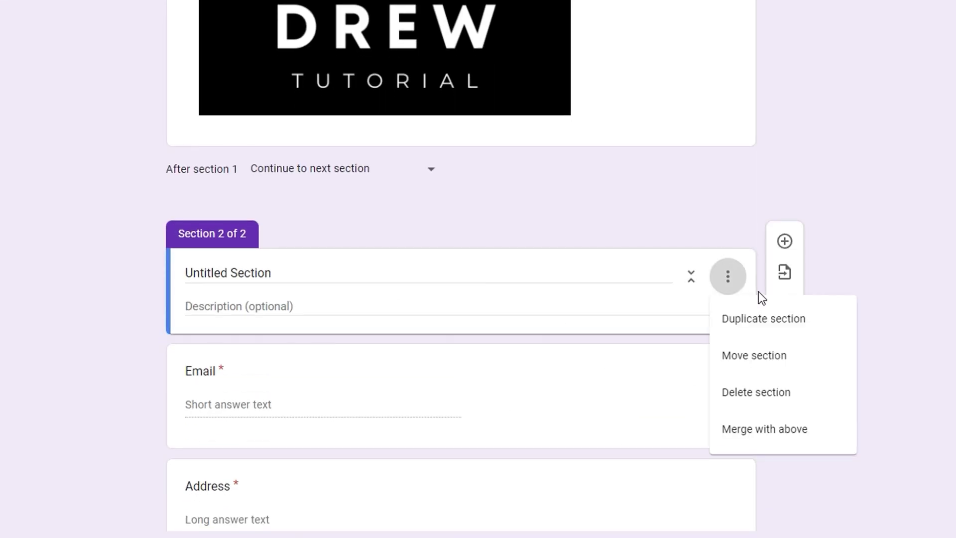
left_click(762, 396)
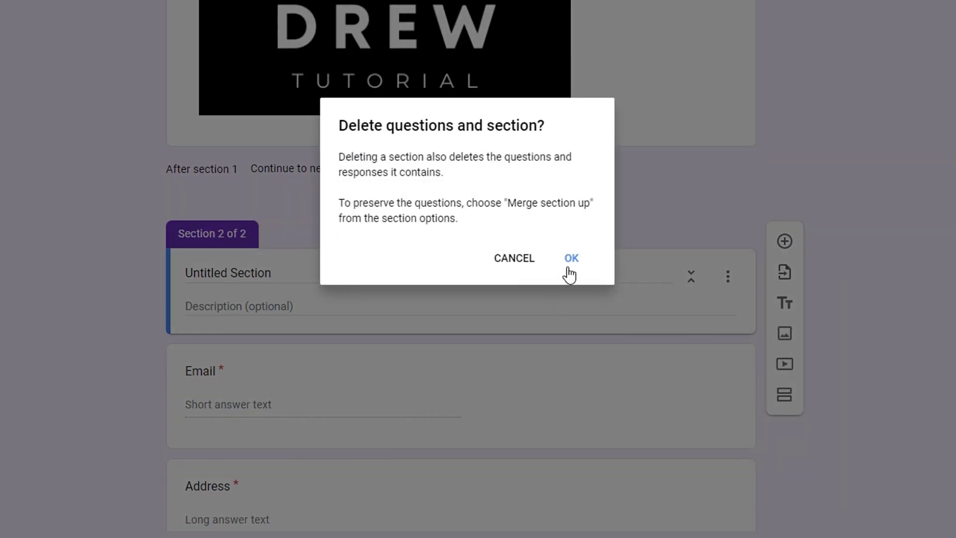
left_click(572, 259)
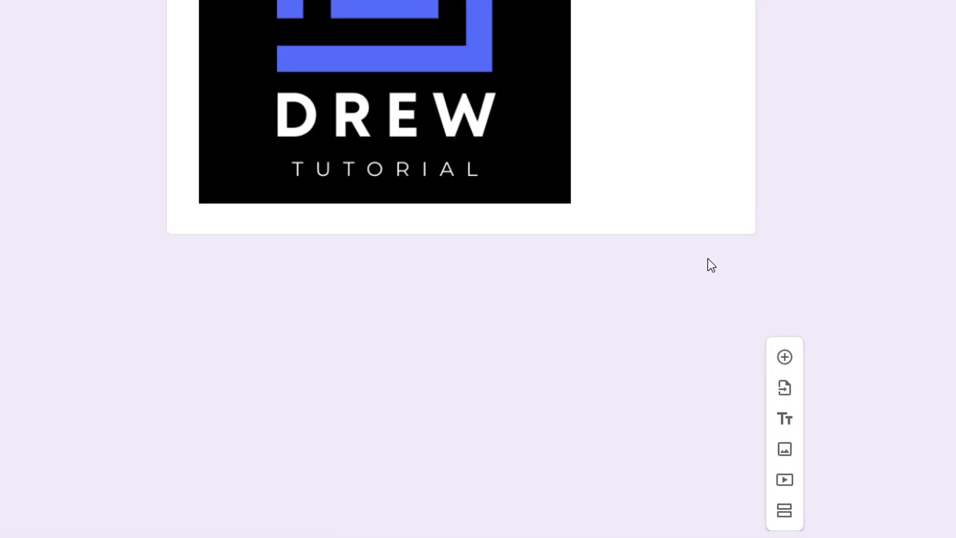
scroll(921, 226, "up", 6)
scroll(575, 269, "up", 3)
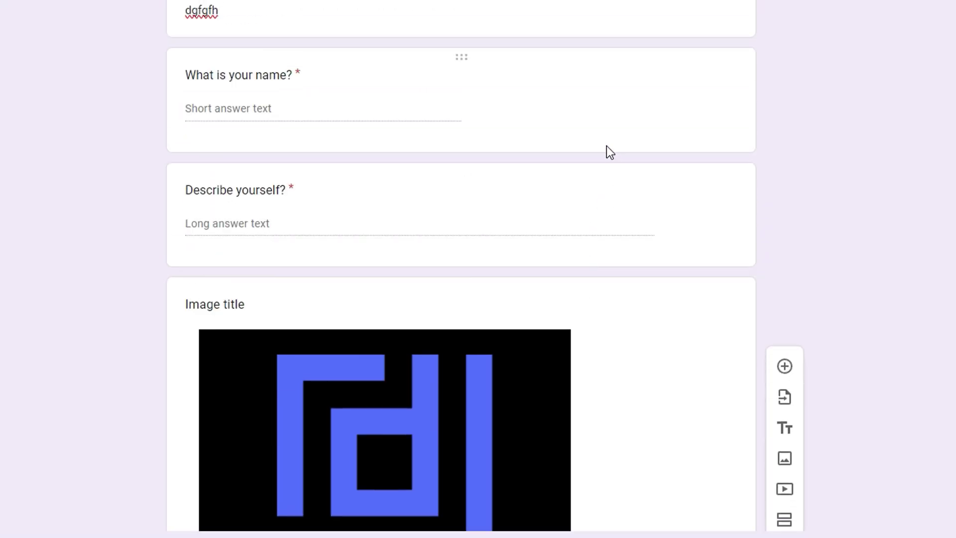
- In Settings > Responses, set Collect email addresses to Verified, then go back to Questions
scroll(516, 47, "up", 3)
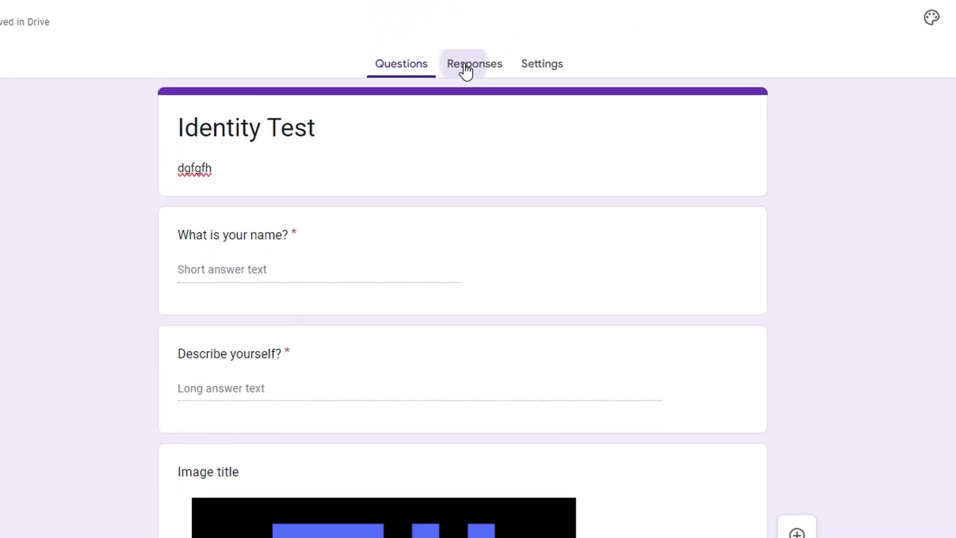
left_click(466, 70)
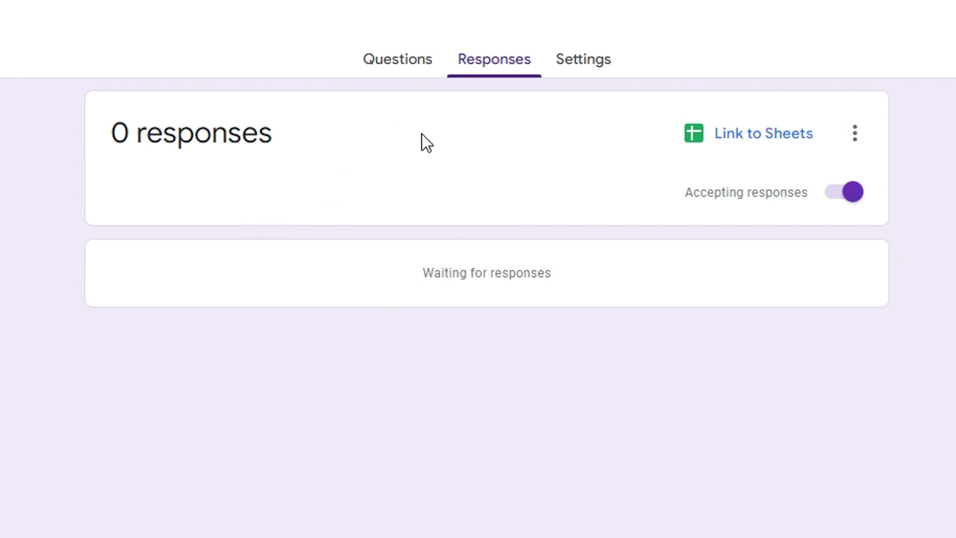
left_click(582, 60)
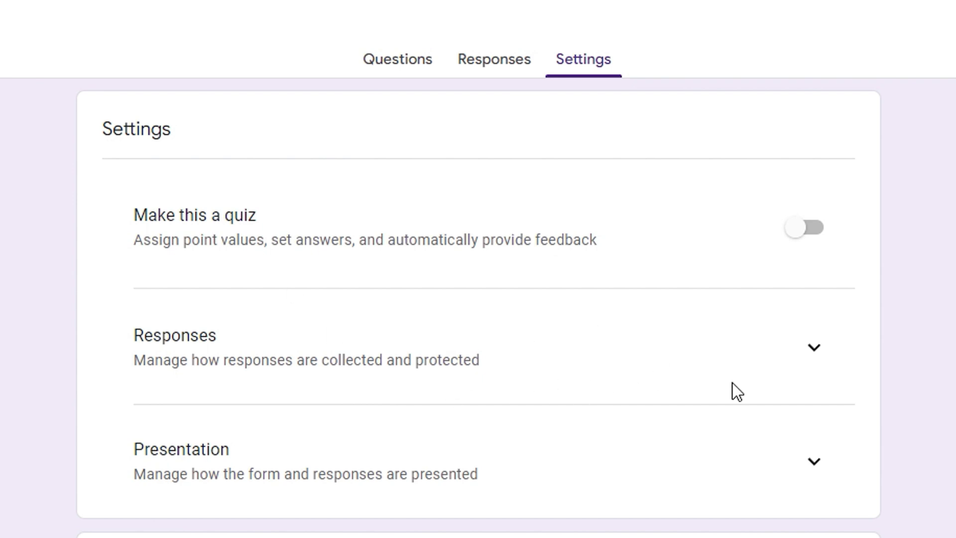
left_click(813, 347)
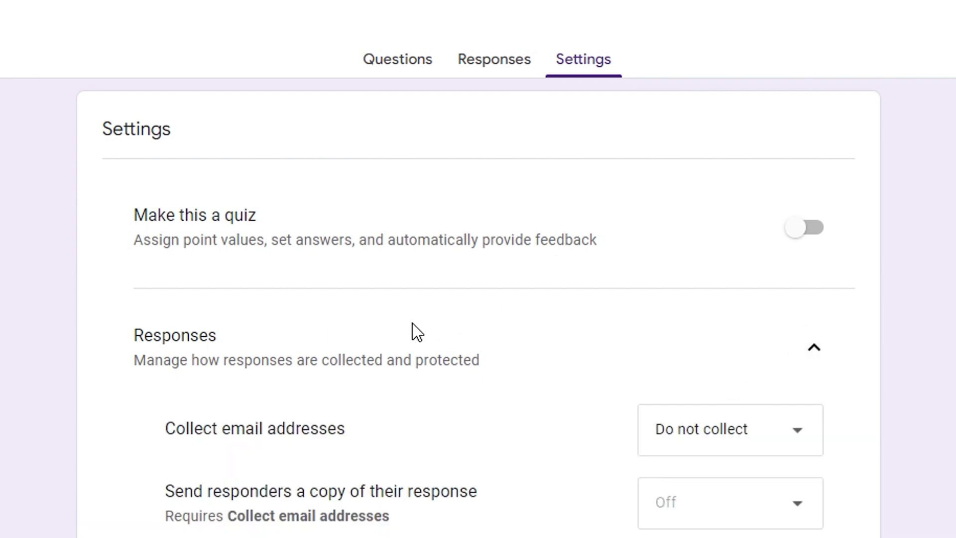
scroll(362, 437, "down", 2)
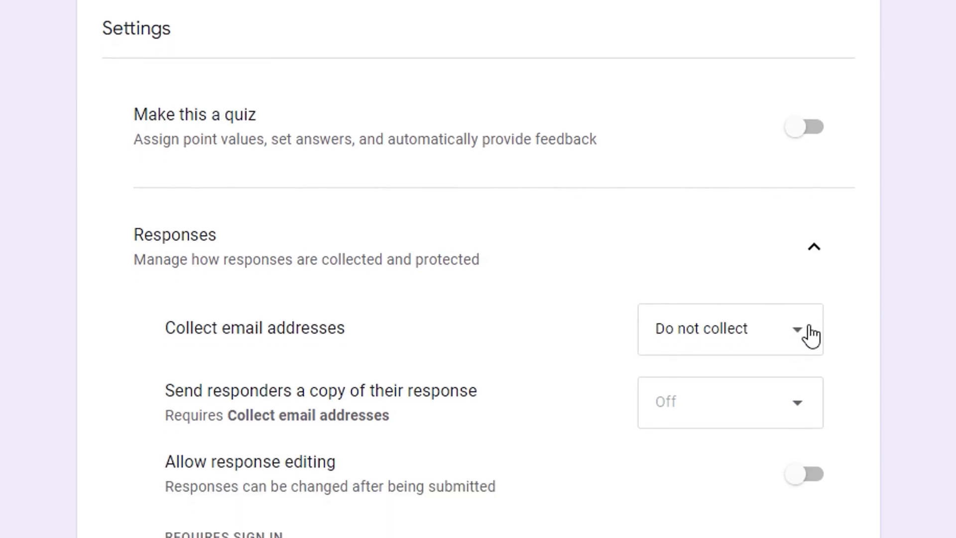
left_click(800, 335)
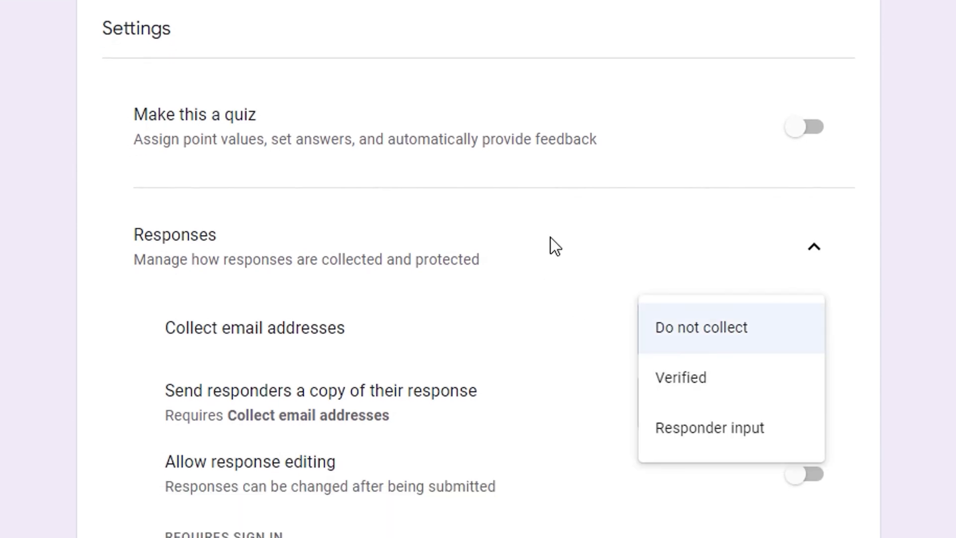
left_click(706, 387)
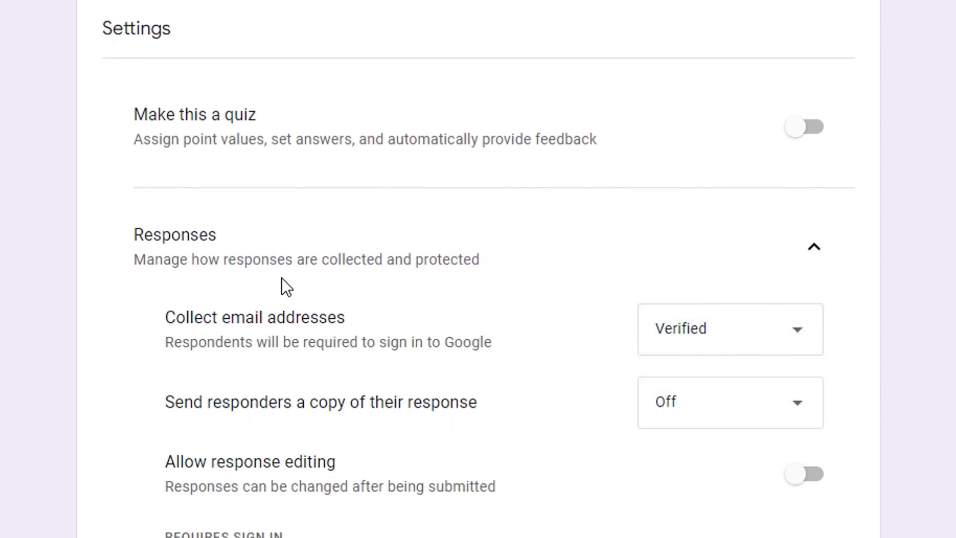
scroll(307, 243, "down", 6)
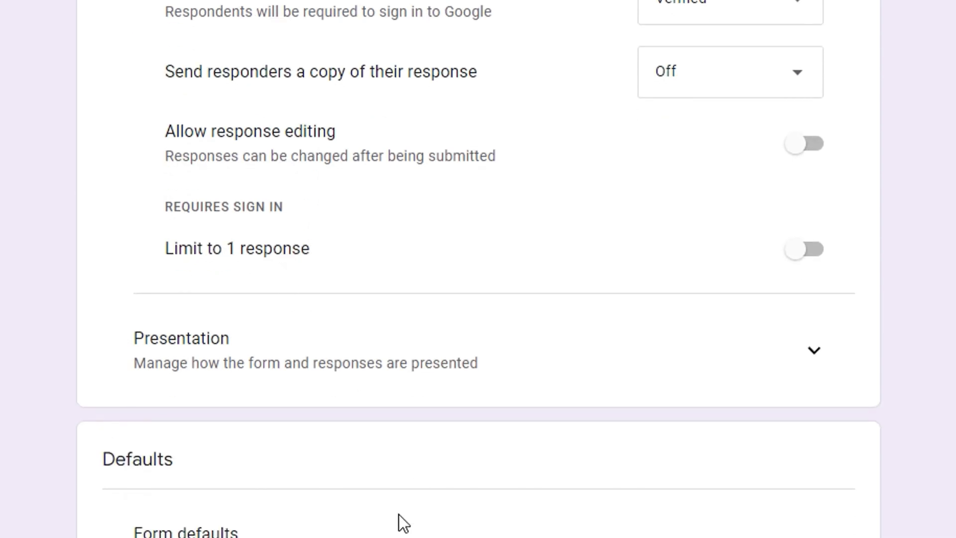
scroll(405, 511, "up", 6)
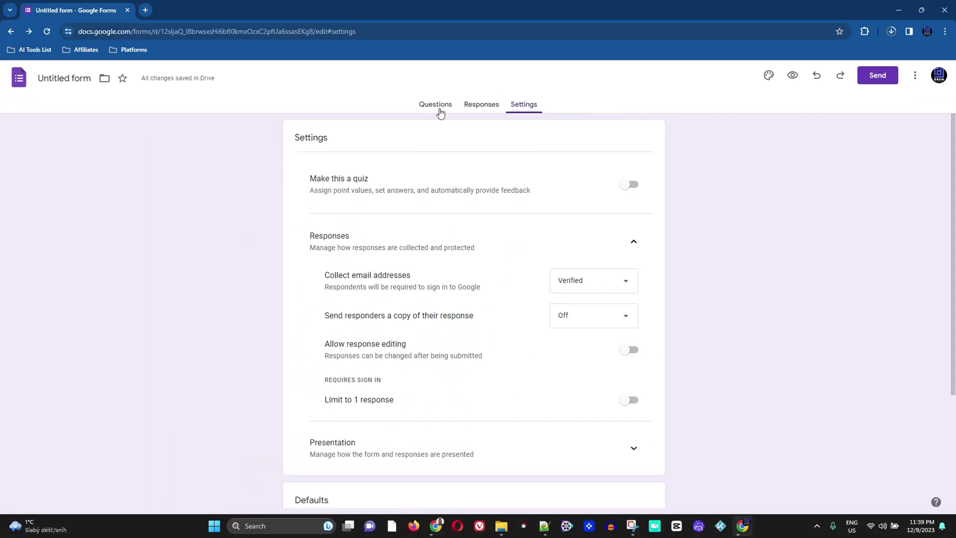
left_click(440, 111)
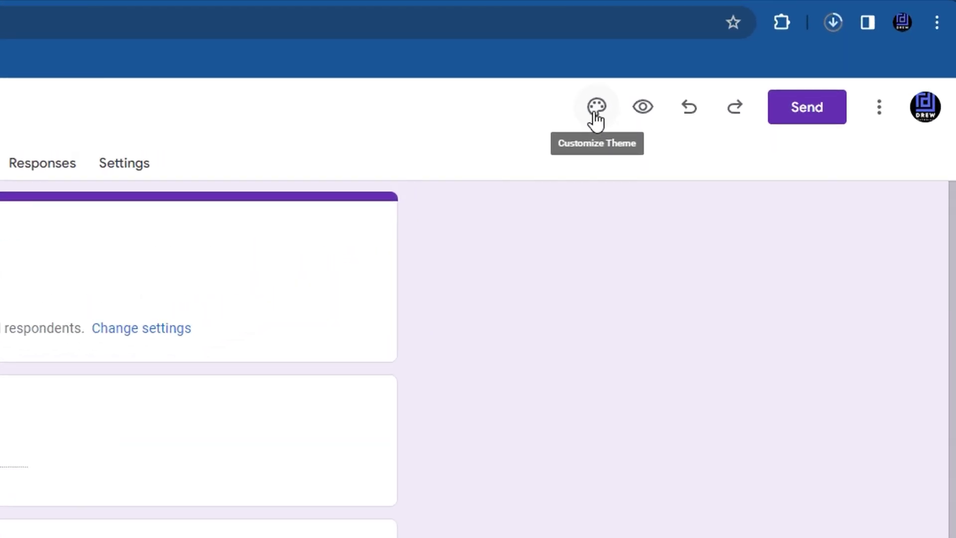
- Set theme fonts to Comic Sans MS header, Impact questions, Comic Sans MS text, and colour green
left_click(596, 119)
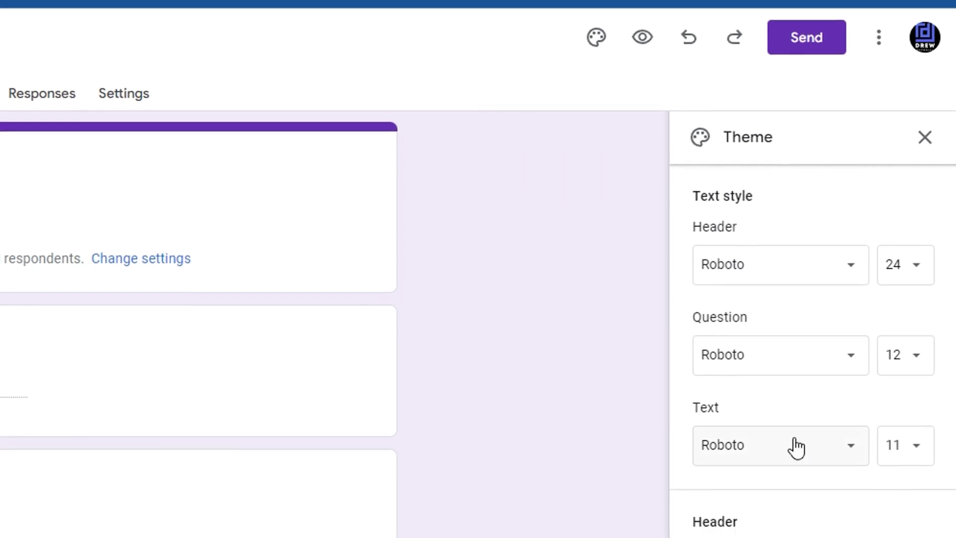
left_click(784, 254)
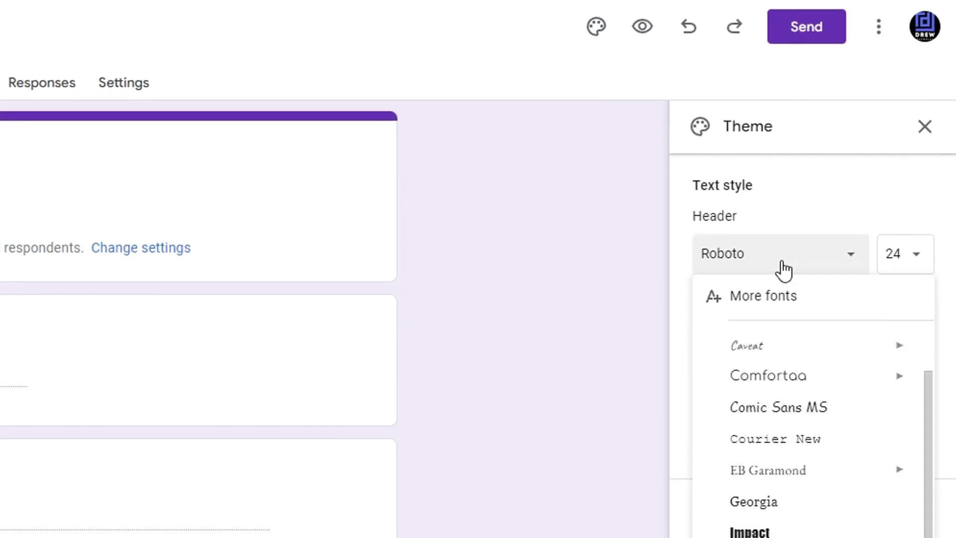
left_click(783, 405)
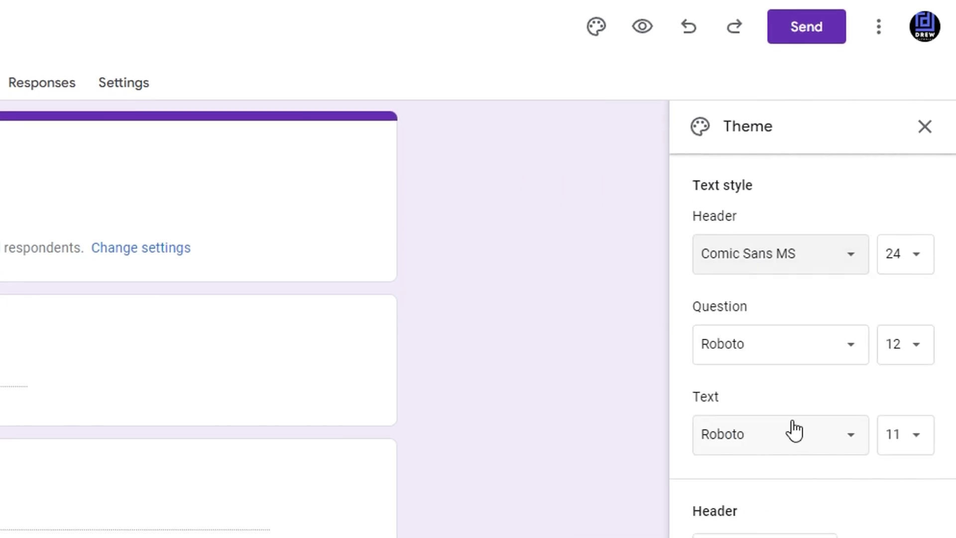
left_click(838, 348)
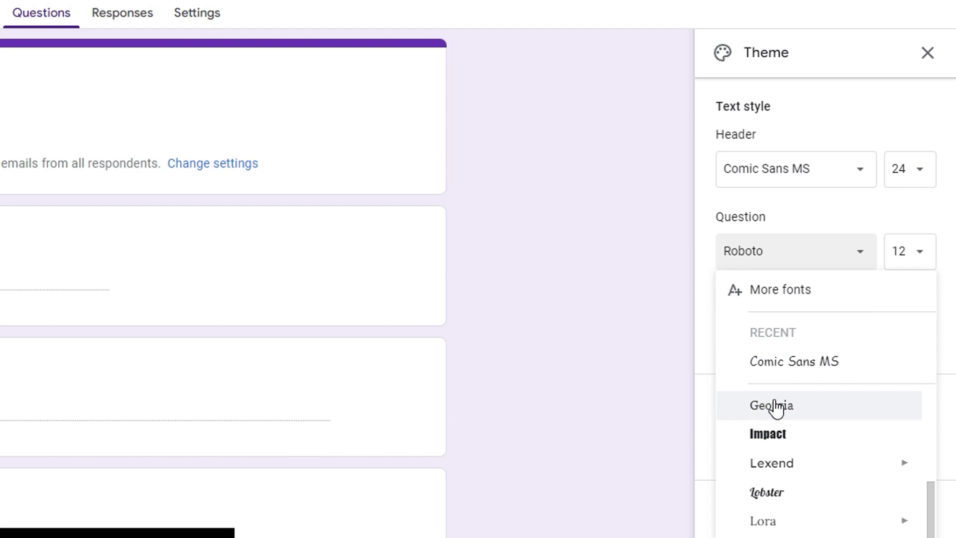
left_click(771, 436)
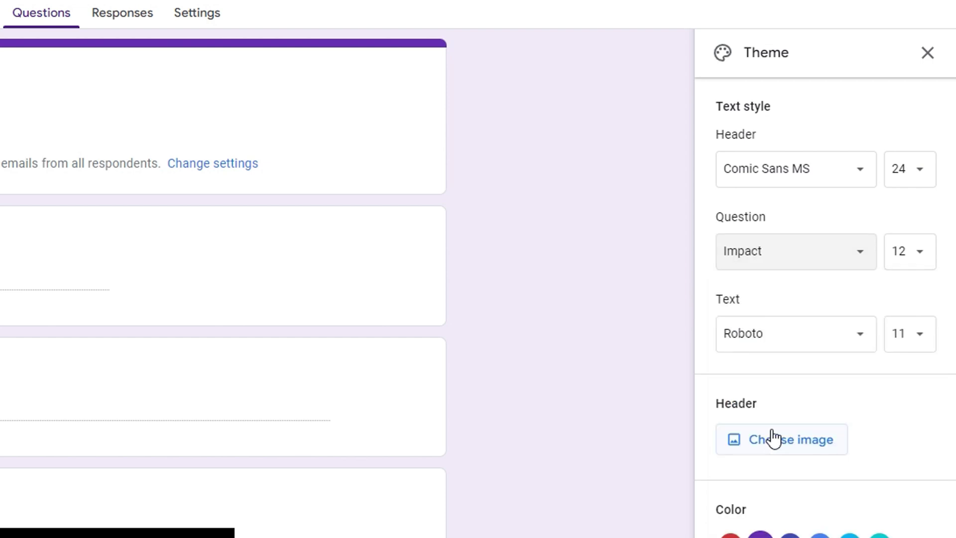
left_click(852, 344)
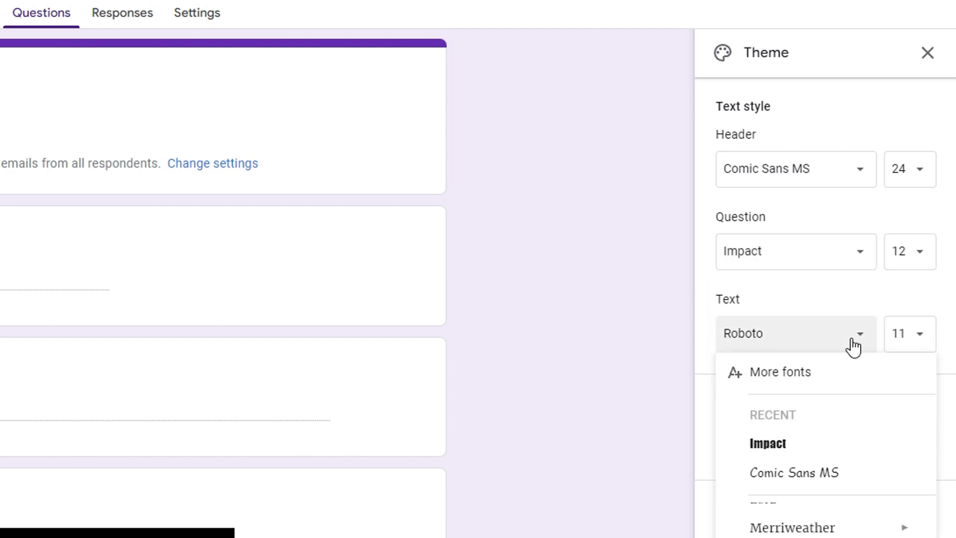
left_click(783, 478)
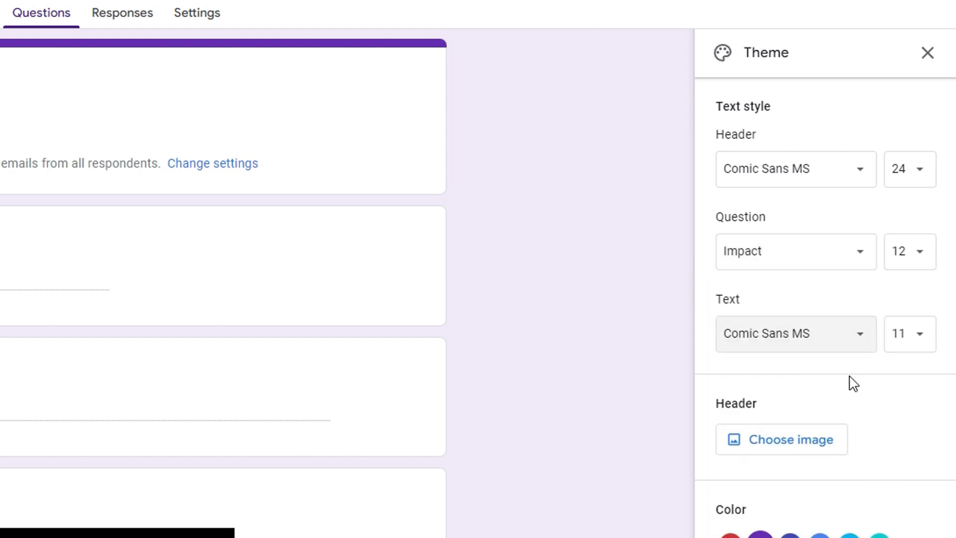
left_click(792, 355)
left_click(819, 392)
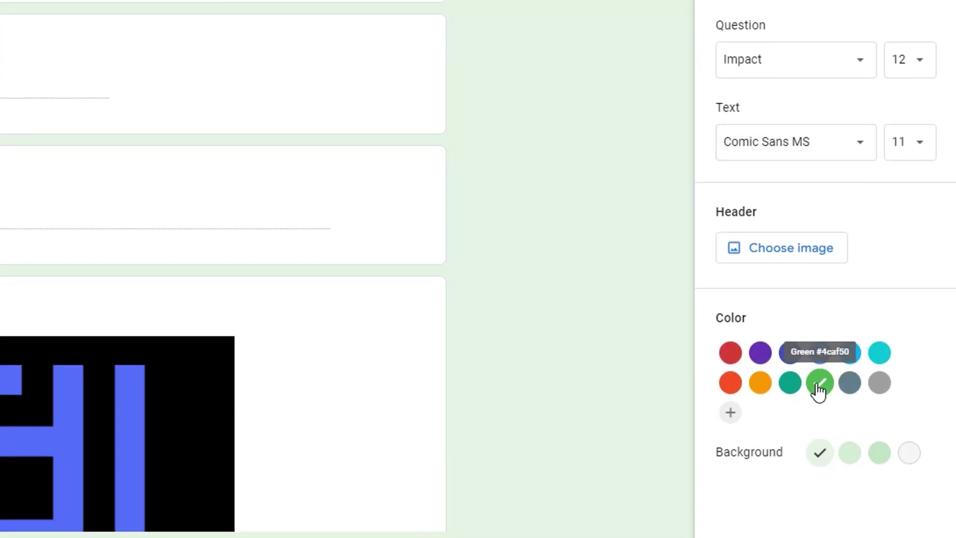
- Set the soccer ball photo from Sports and games as the form's header image
left_click(794, 250)
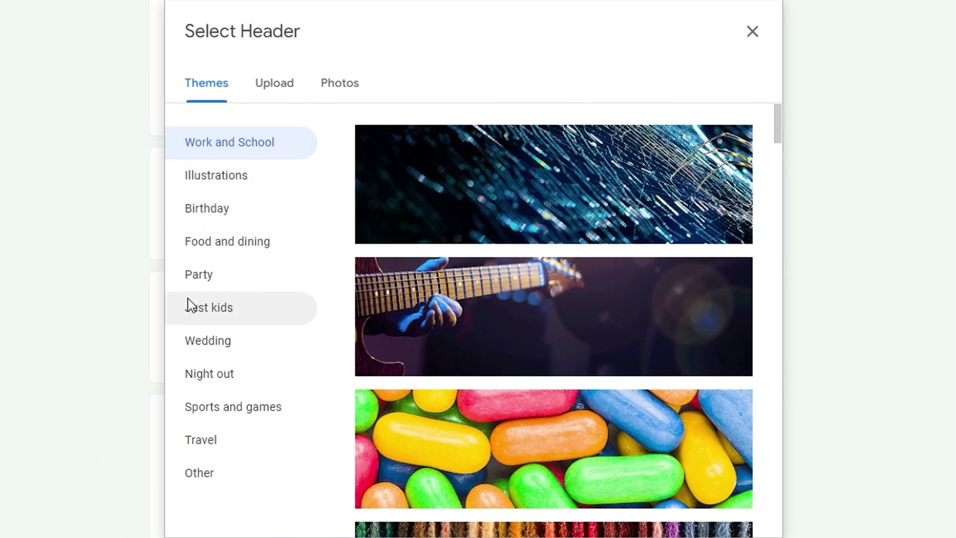
left_click(226, 422)
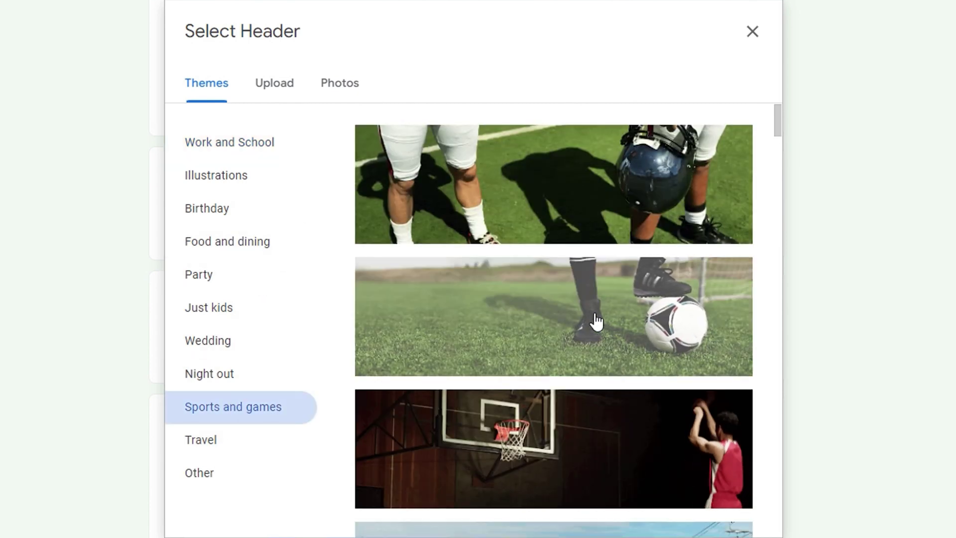
left_click(568, 300)
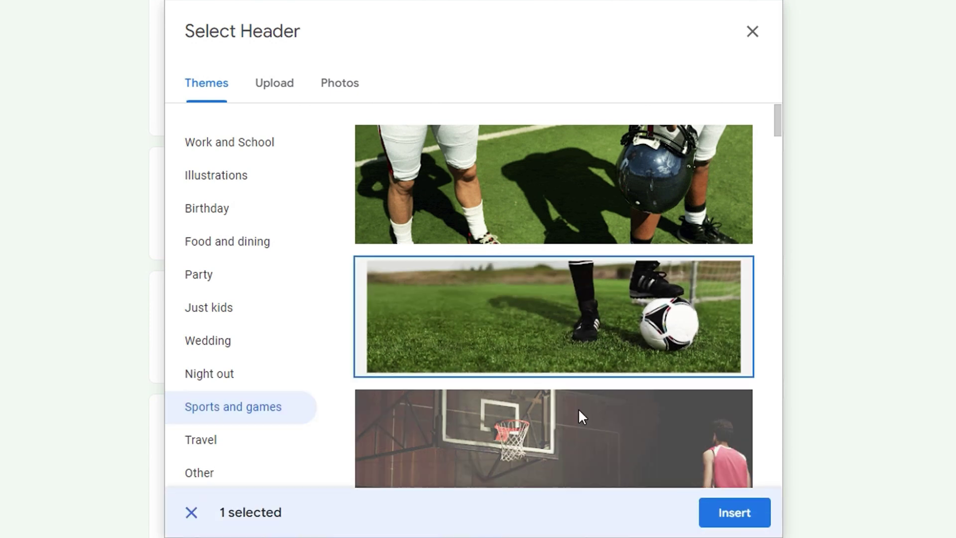
left_click(735, 521)
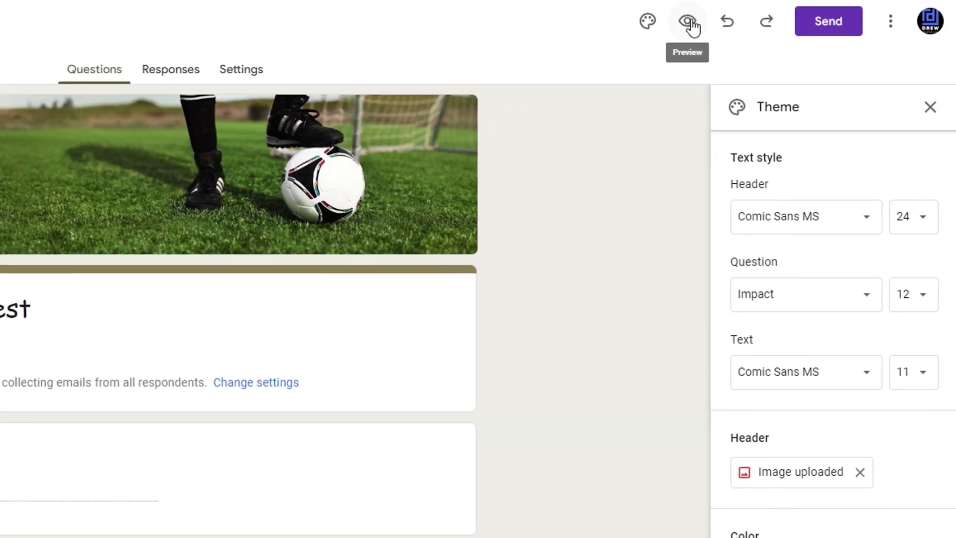
left_click(687, 22)
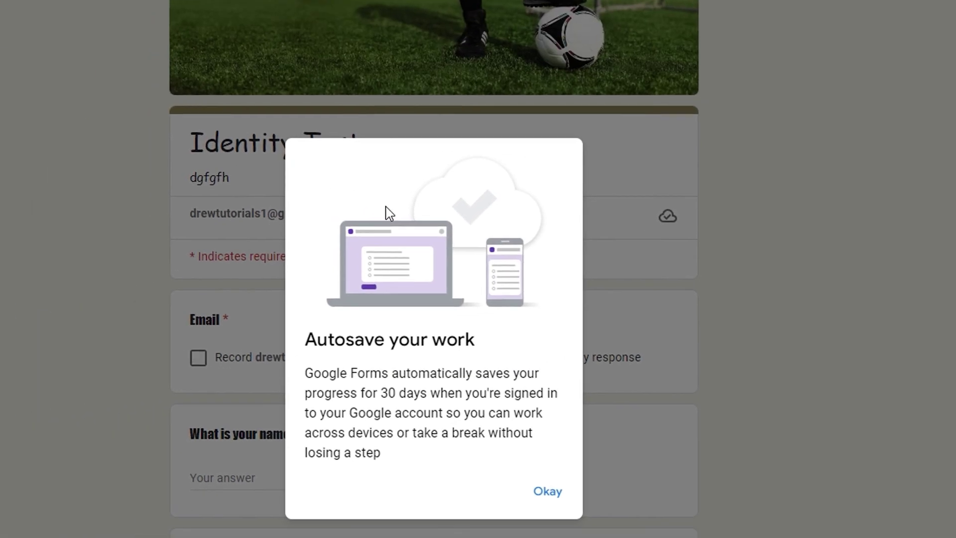
left_click(560, 489)
scroll(493, 258, "down", 9)
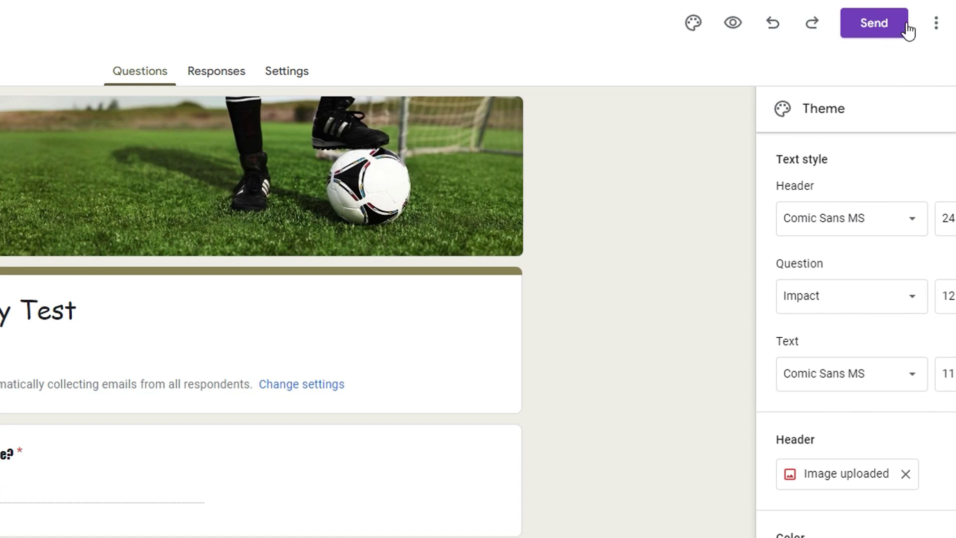
left_click(936, 25)
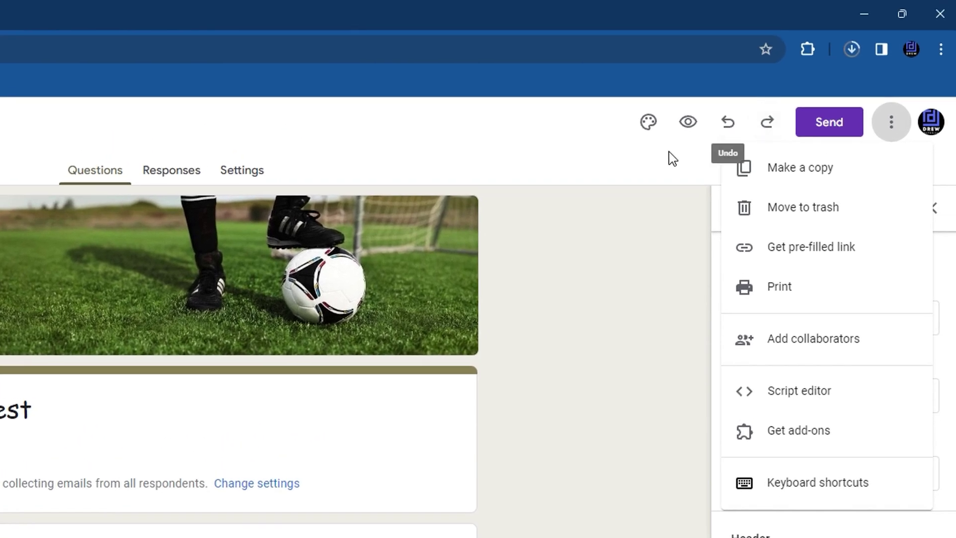
left_click(713, 53)
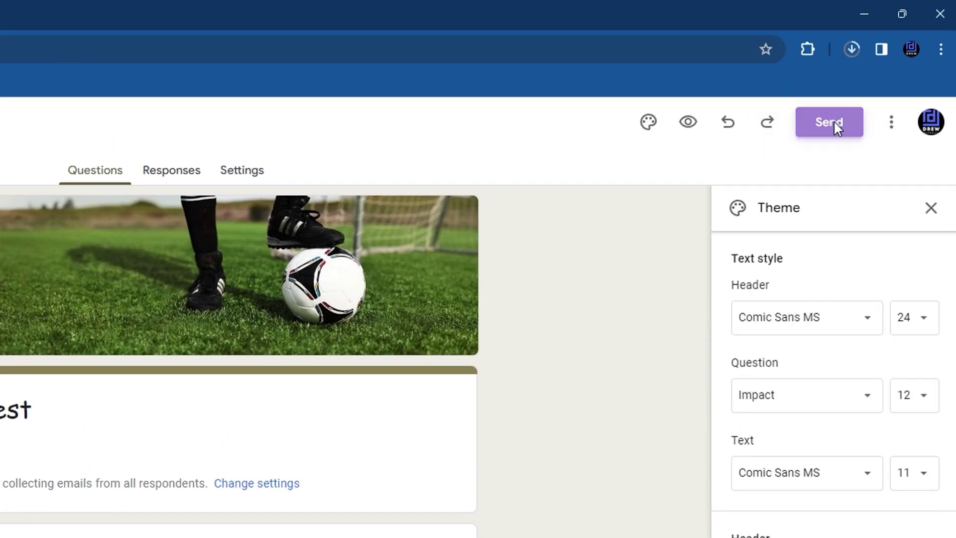
- Open the Send form dialog and confirm email collection stays on Verified
left_click(837, 122)
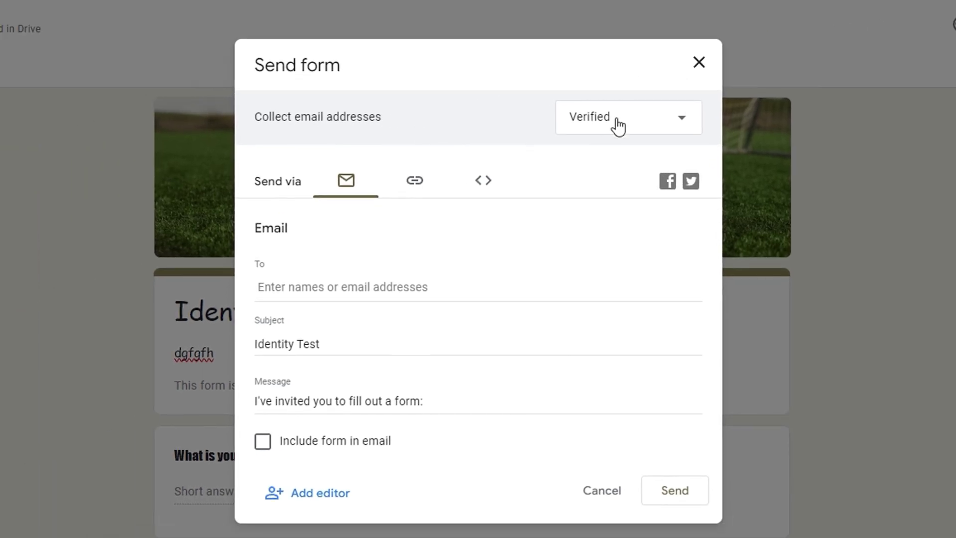
left_click(648, 129)
left_click(488, 124)
left_click(647, 128)
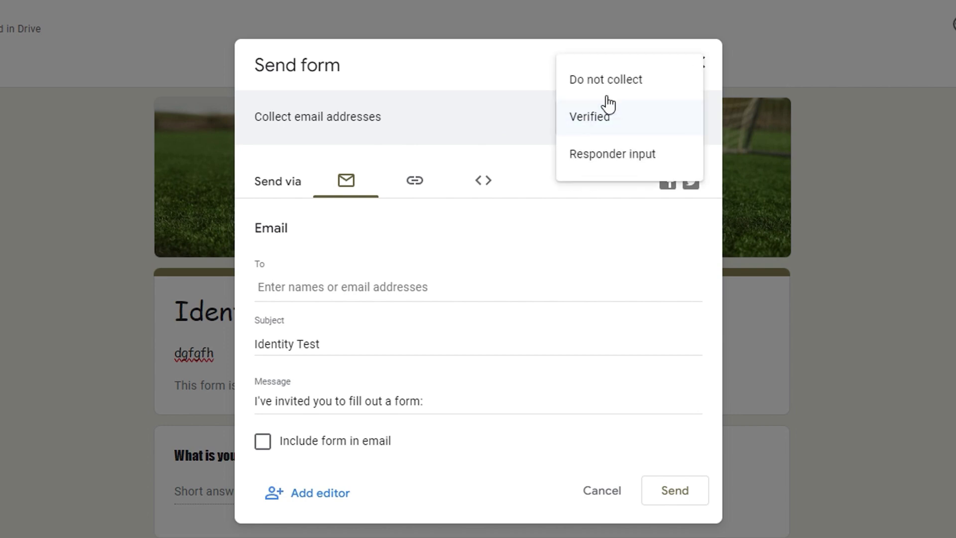
left_click(487, 111)
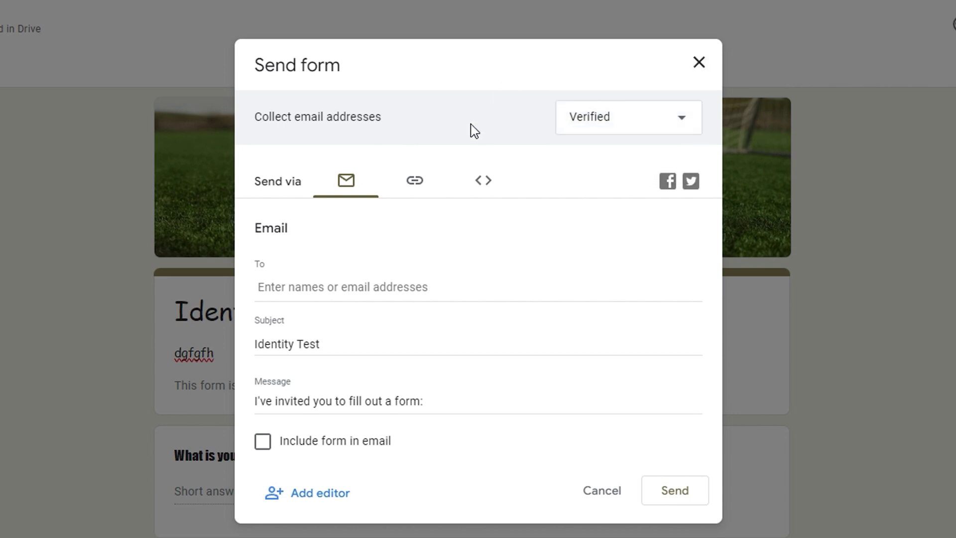
- Review the Email tab's recipients, Identity Test subject, message, and Include form in email option
left_click(296, 280)
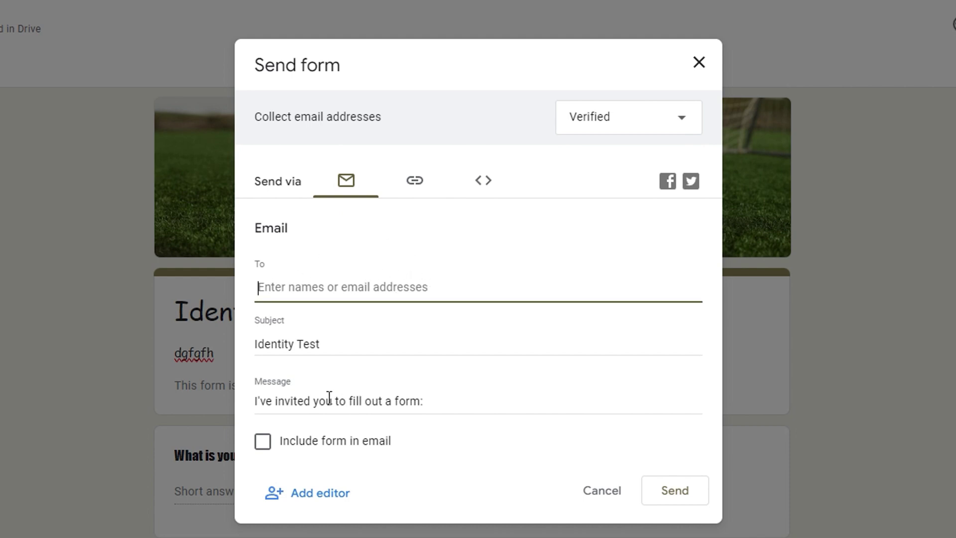
left_click_drag(341, 342, 258, 332)
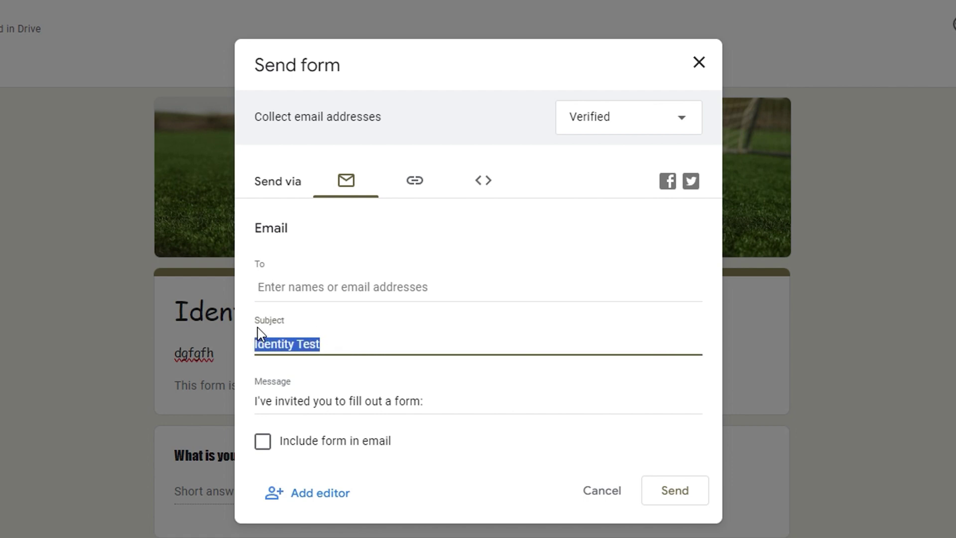
left_click_drag(420, 409, 270, 399)
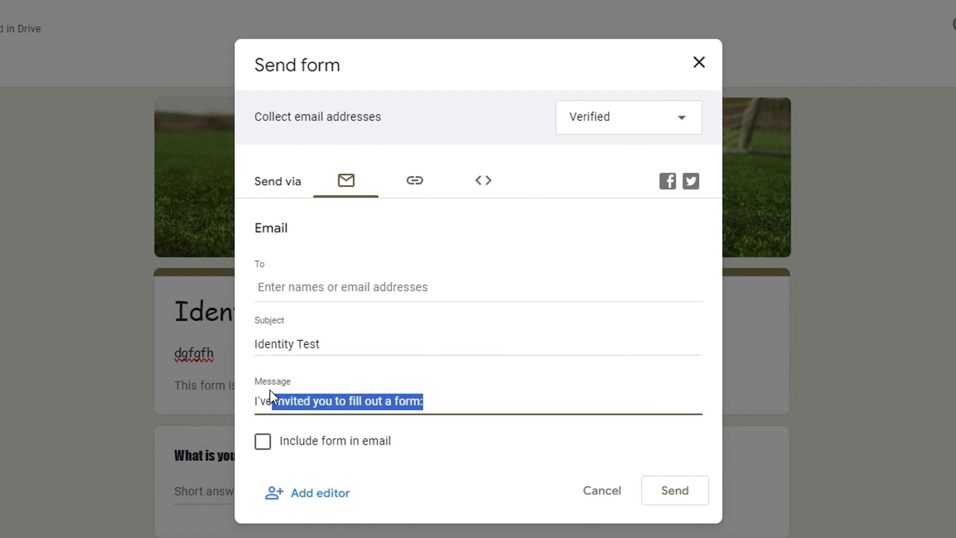
left_click(262, 443)
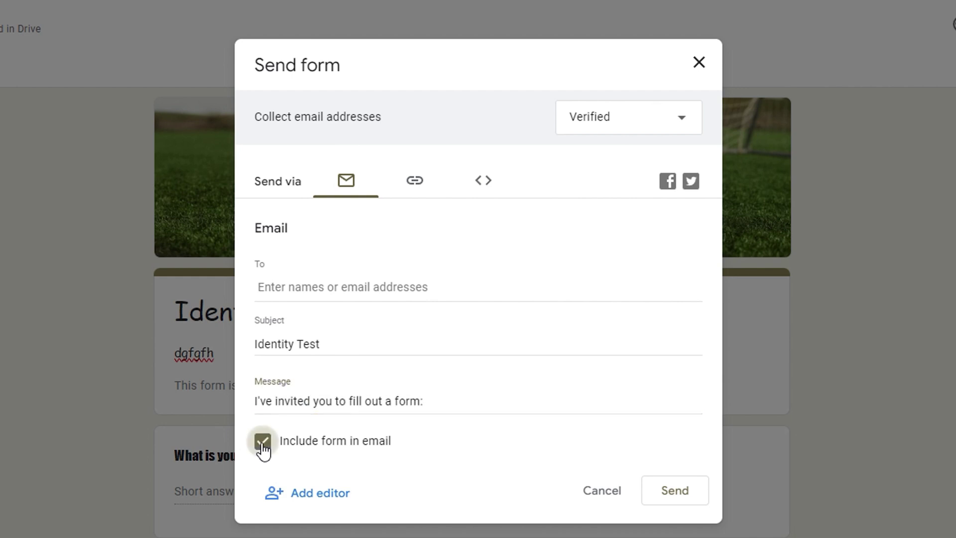
left_click(262, 445)
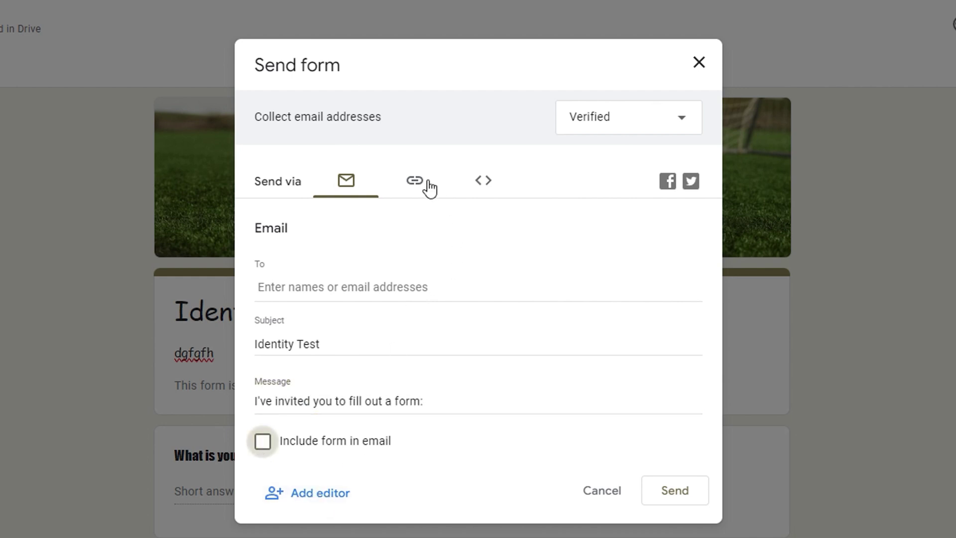
- Shorten the form link to forms.gle, view the embed HTML code, and close Send form
left_click(415, 181)
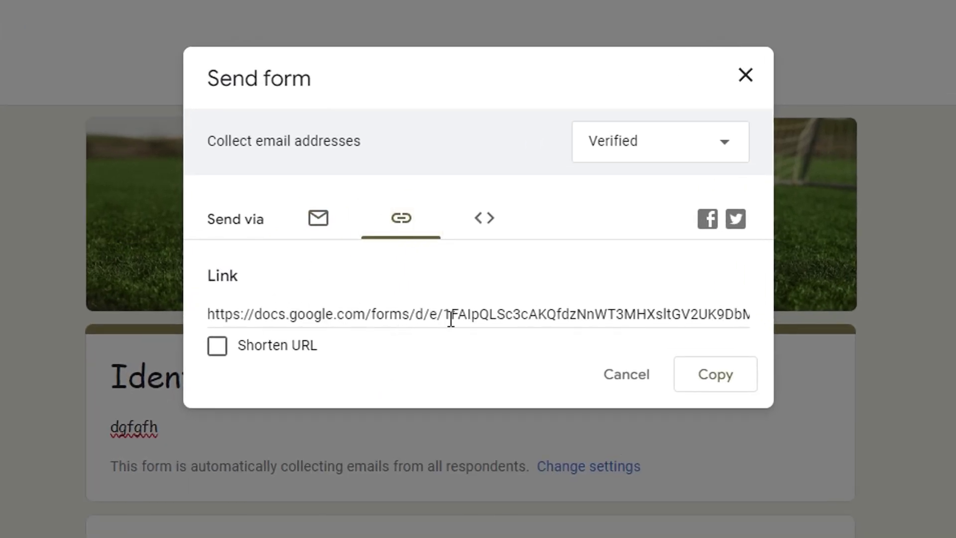
left_click(343, 316)
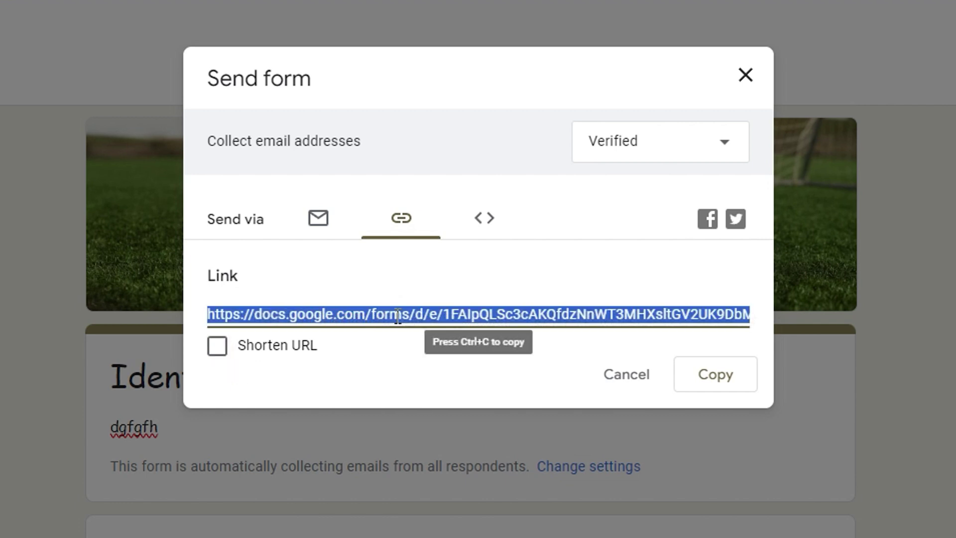
left_click(216, 348)
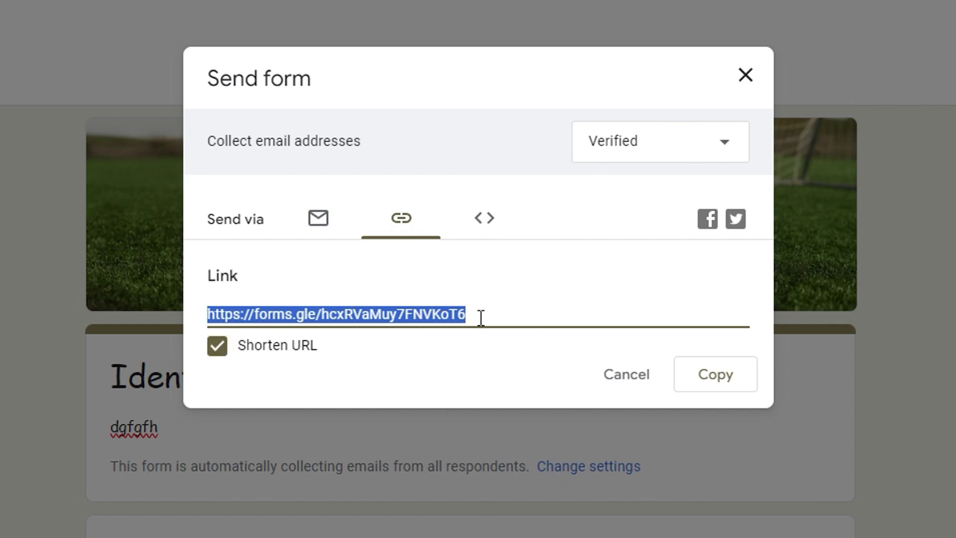
left_click(476, 219)
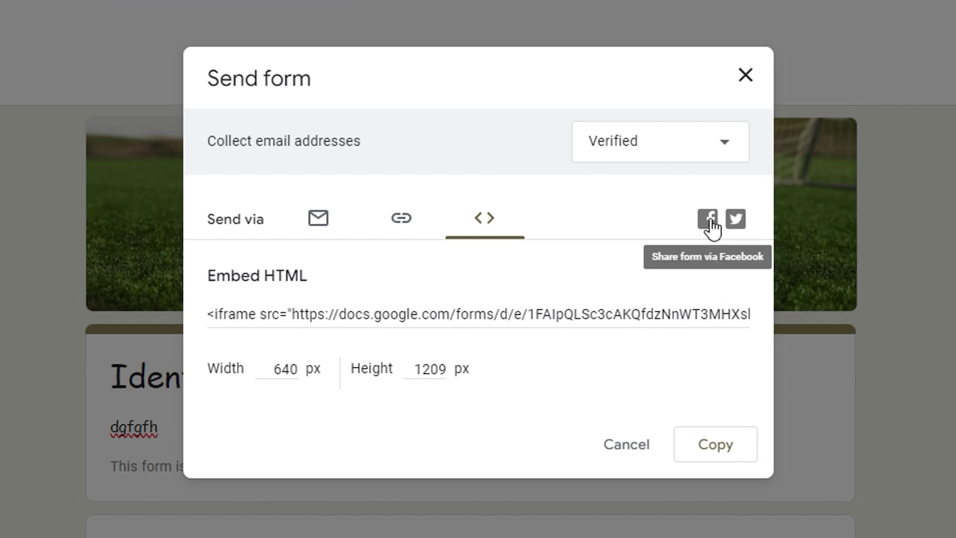
left_click(625, 445)
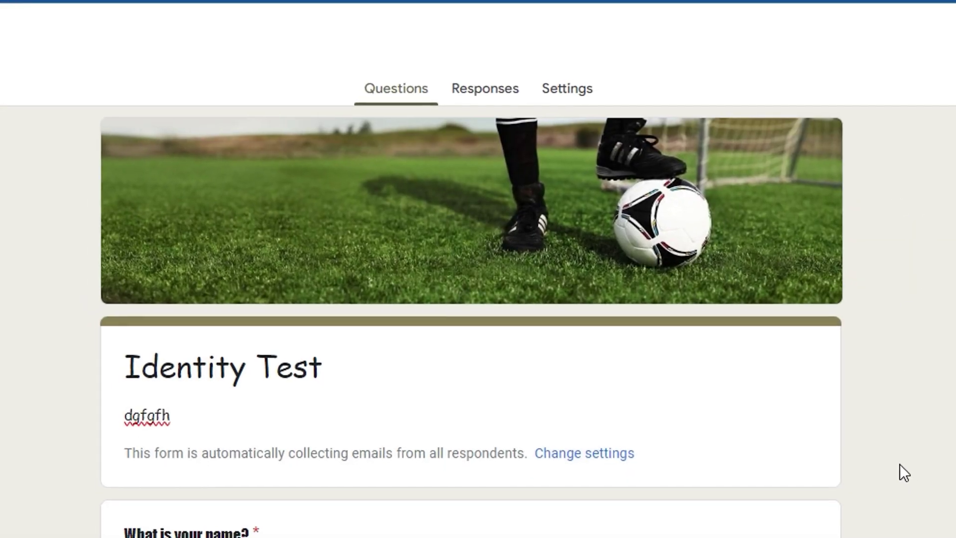